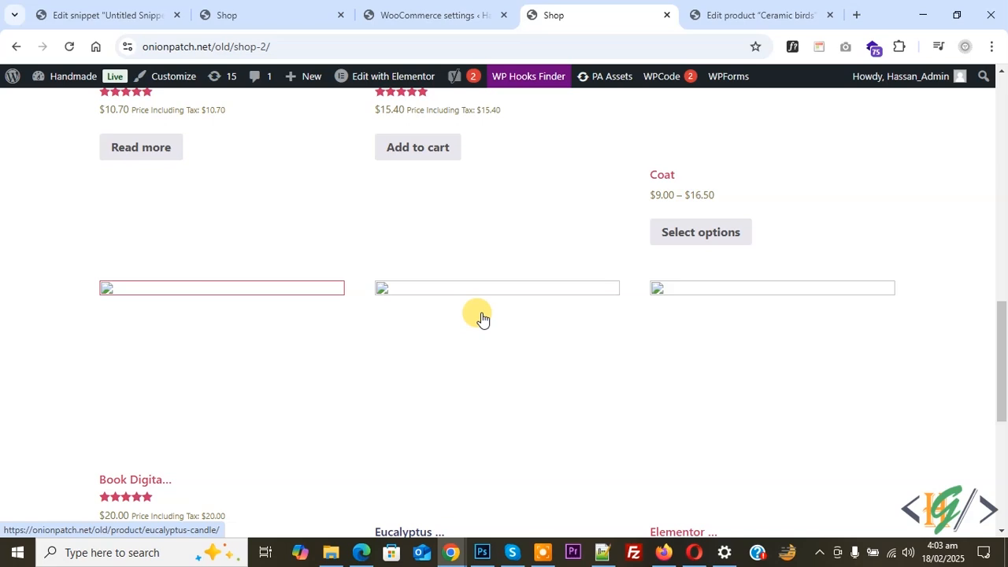
Step: Open the WooCommerce tax settings and review the existing tax rate classes
{"action": "left_click", "coordinate": [450, 13]}
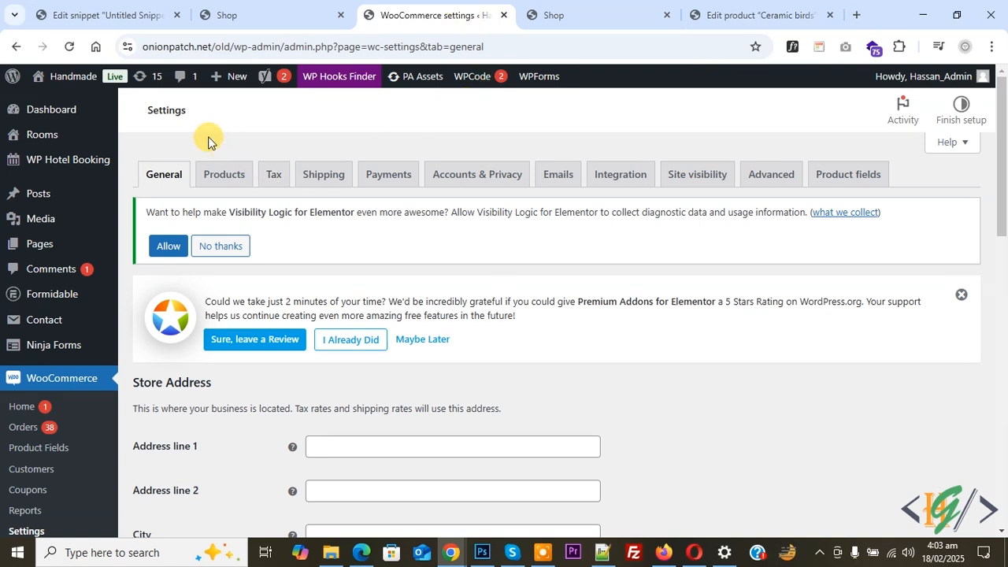
{"action": "left_click", "coordinate": [271, 174]}
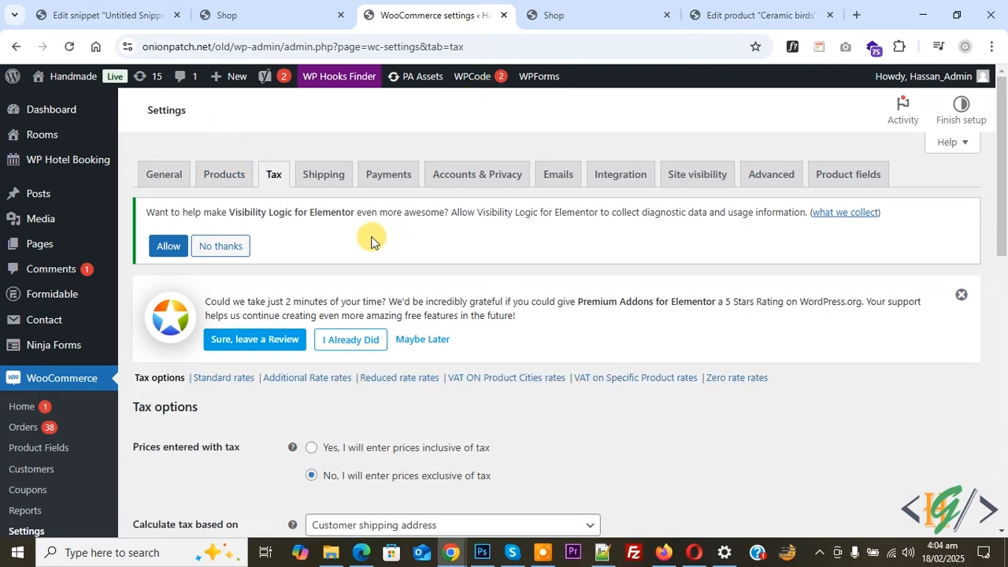
{"action": "scroll", "coordinate": [260, 240], "scroll_direction": "down", "scroll_amount": 2}
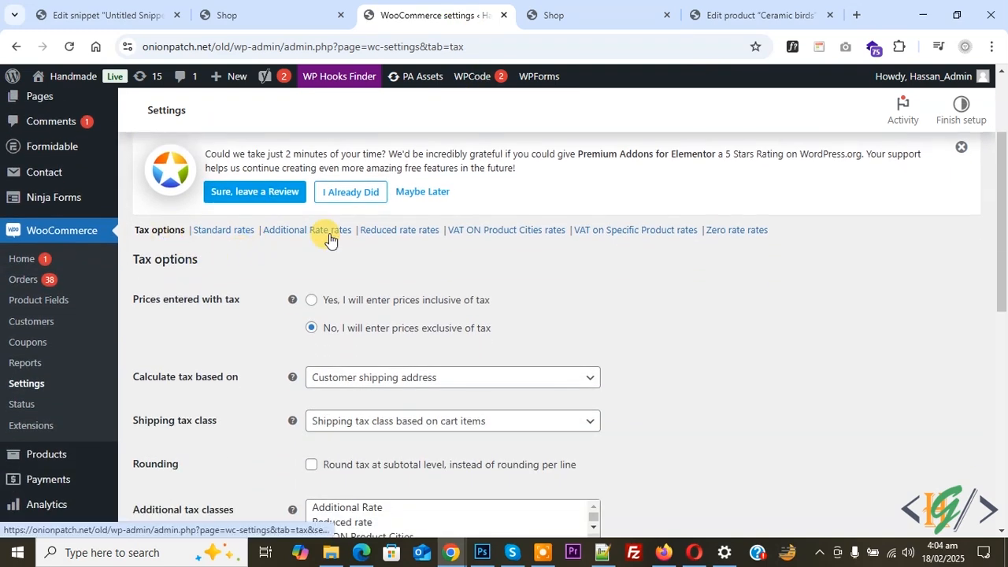
{"action": "left_click", "coordinate": [770, 234]}
{"action": "left_click_drag", "start_coordinate": [772, 241], "coordinate": [174, 307]}
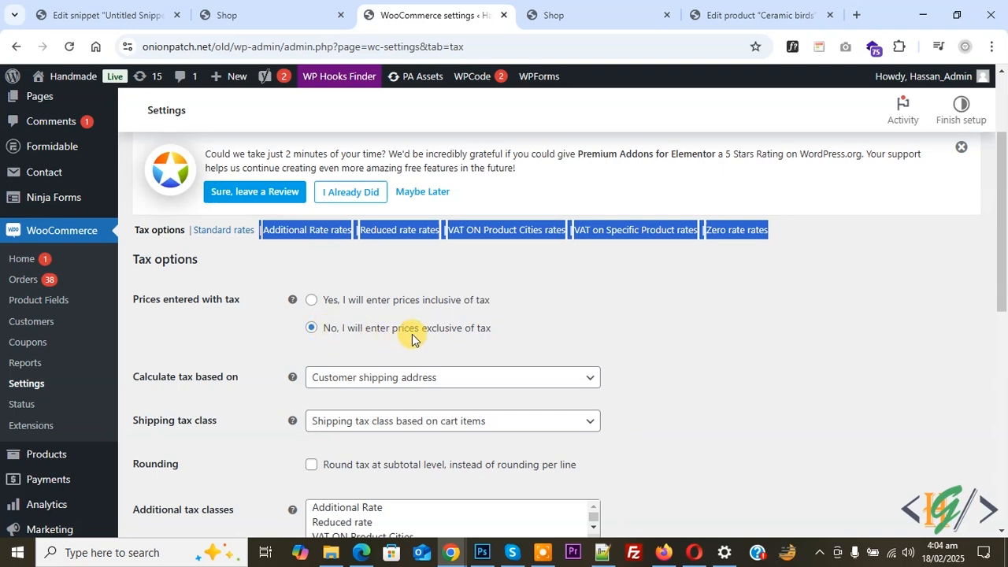
Step: Calculate tax based on the customer shipping address and set the shipping tax class to be based on cart items
{"action": "scroll", "coordinate": [252, 292], "scroll_direction": "down", "scroll_amount": 1}
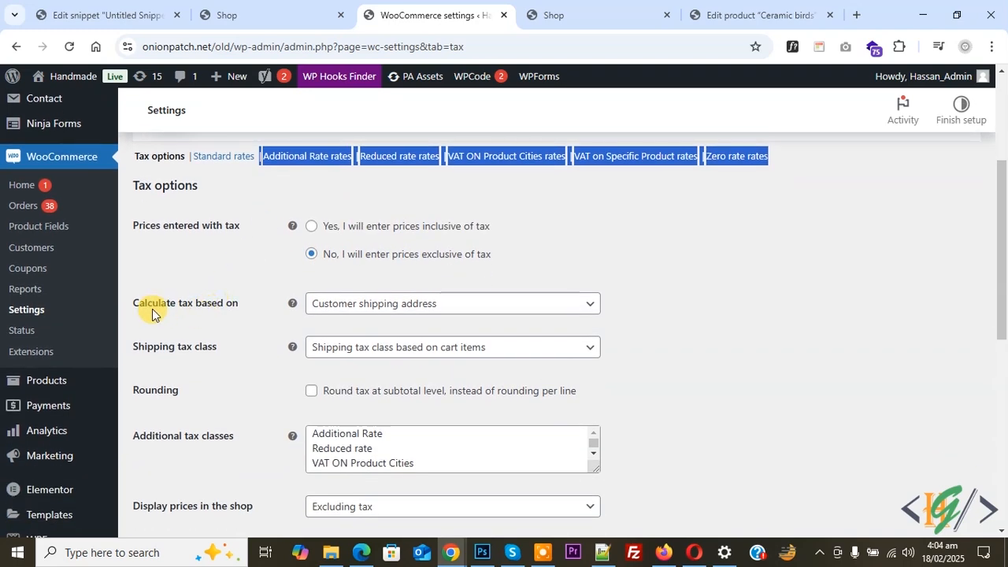
{"action": "left_click", "coordinate": [366, 307]}
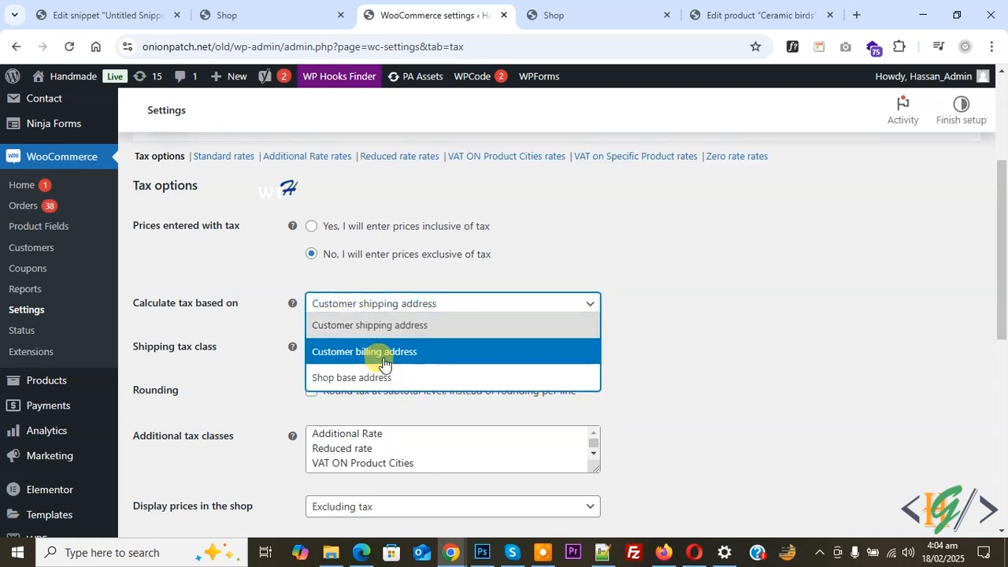
{"action": "left_click", "coordinate": [370, 325]}
{"action": "scroll", "coordinate": [270, 254], "scroll_direction": "down", "scroll_amount": 1}
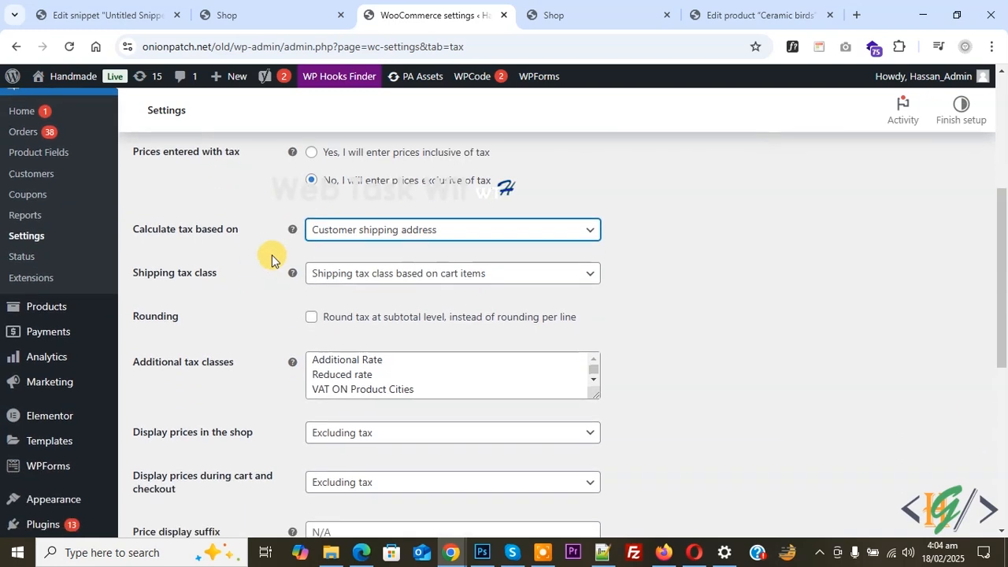
{"action": "left_click", "coordinate": [338, 276]}
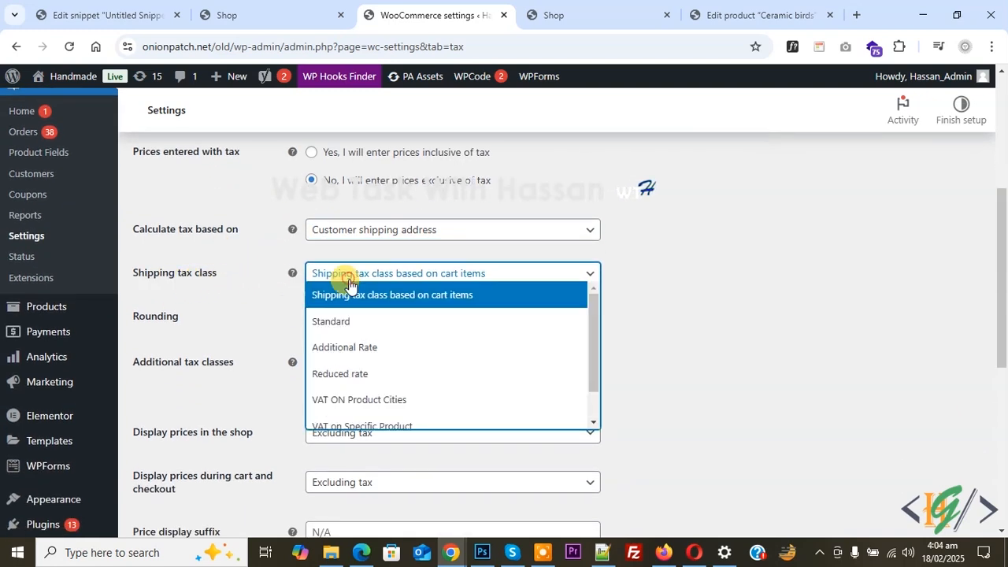
{"action": "left_click", "coordinate": [401, 297]}
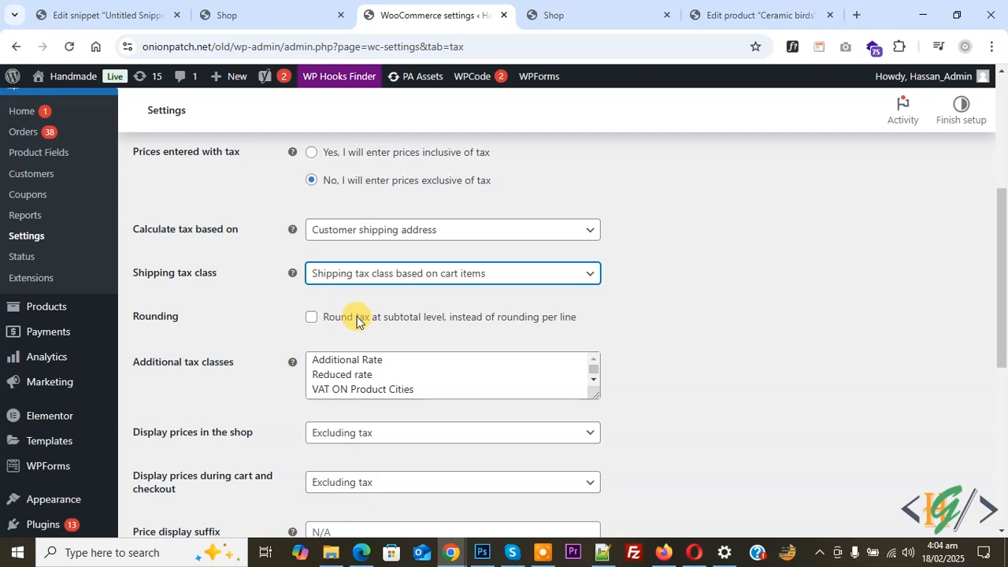
Step: Add "Vat on STATE/Province/Location" on its own line in the additional tax classes, below VAT ON Product Cities
{"action": "scroll", "coordinate": [304, 263], "scroll_direction": "down", "scroll_amount": 2}
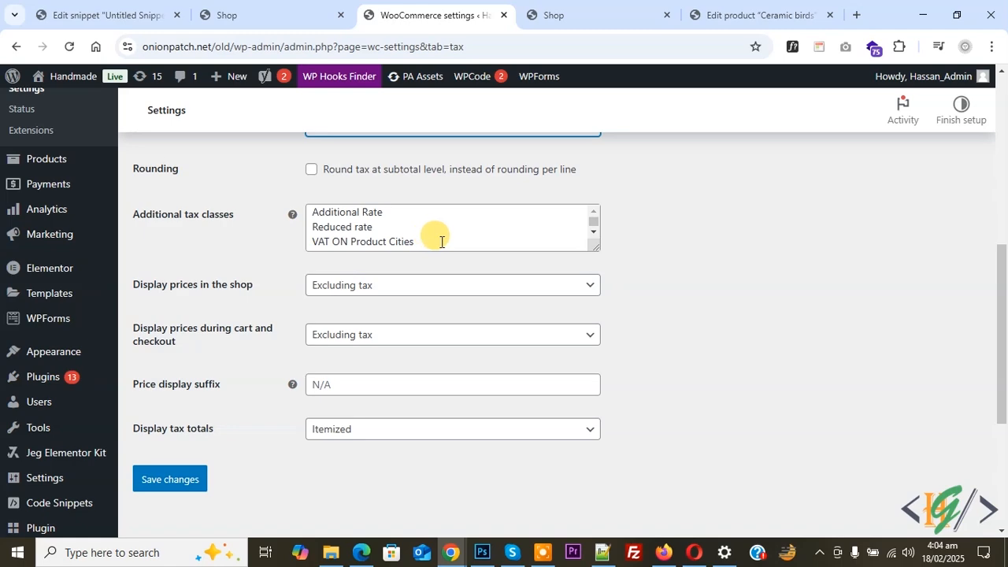
{"action": "scroll", "coordinate": [550, 274], "scroll_direction": "up", "scroll_amount": 2}
{"action": "scroll", "coordinate": [522, 247], "scroll_direction": "up", "scroll_amount": 2}
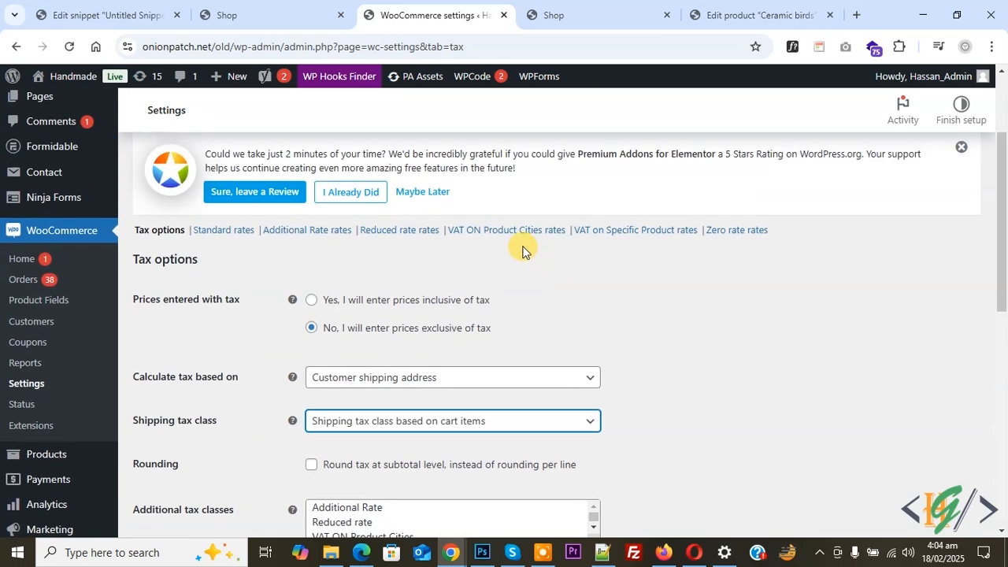
{"action": "scroll", "coordinate": [428, 262], "scroll_direction": "down", "scroll_amount": 2}
{"action": "scroll", "coordinate": [434, 306], "scroll_direction": "down", "scroll_amount": 1}
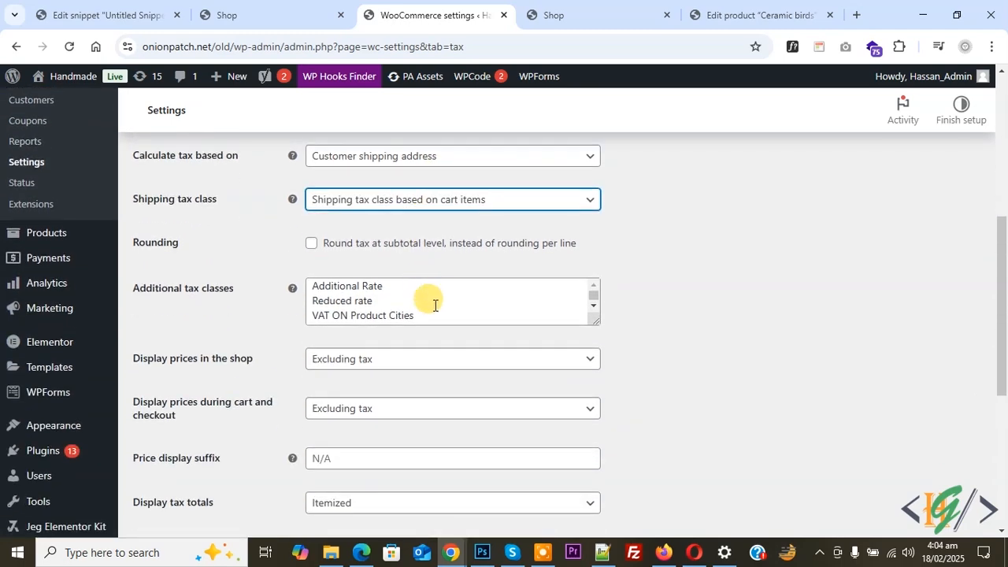
{"action": "left_click", "coordinate": [435, 311]}
{"action": "key", "text": "Return"}
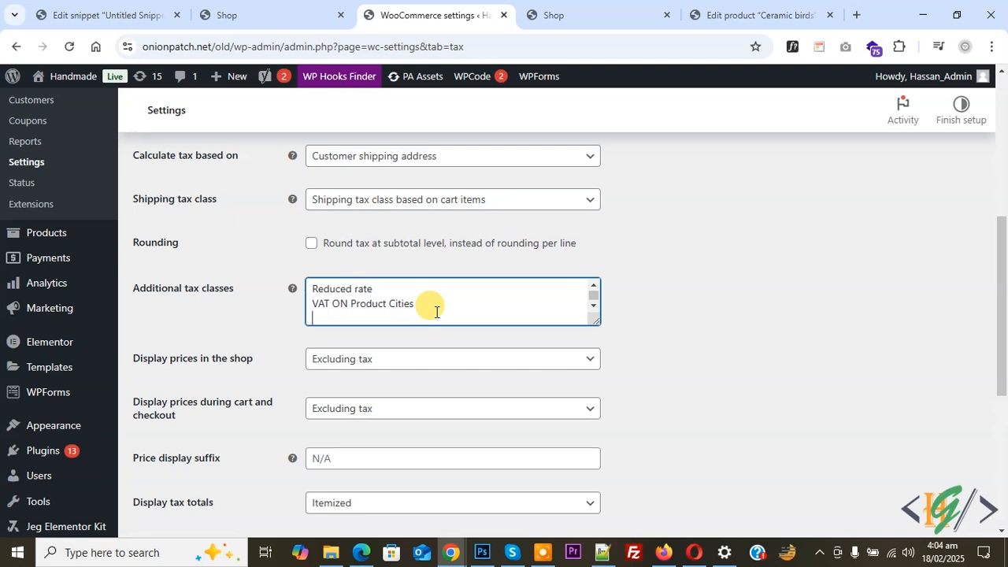
{"action": "type", "text": "Vat on STATE/Province/Location"}
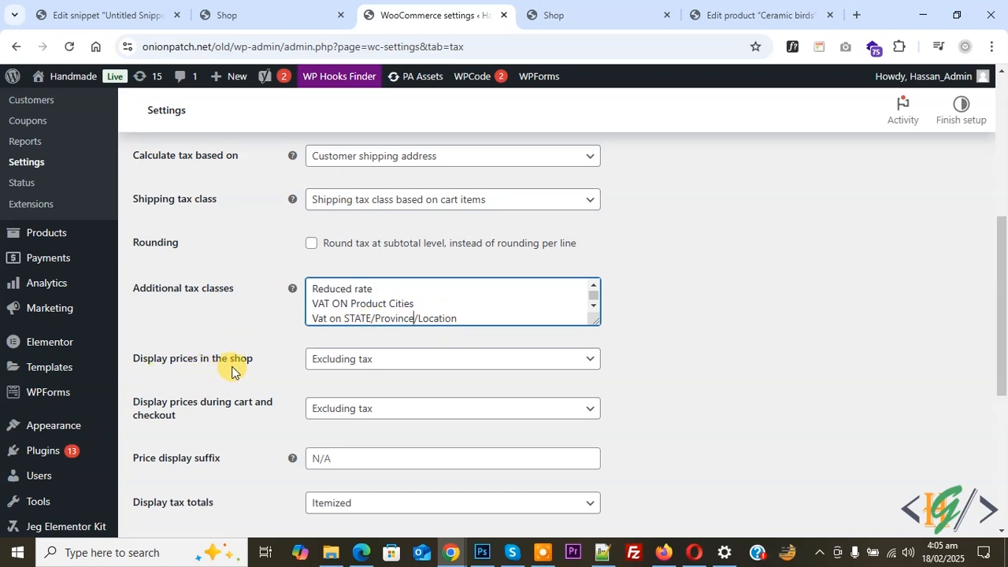
Step: Set prices to display excluding tax both in the shop and during cart and checkout
{"action": "left_click", "coordinate": [360, 360]}
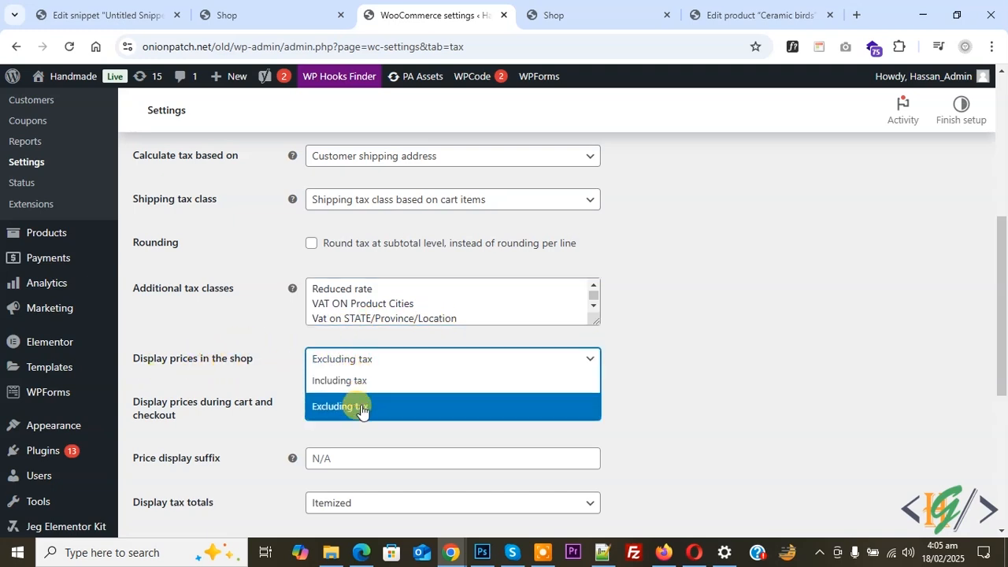
{"action": "left_click", "coordinate": [362, 407]}
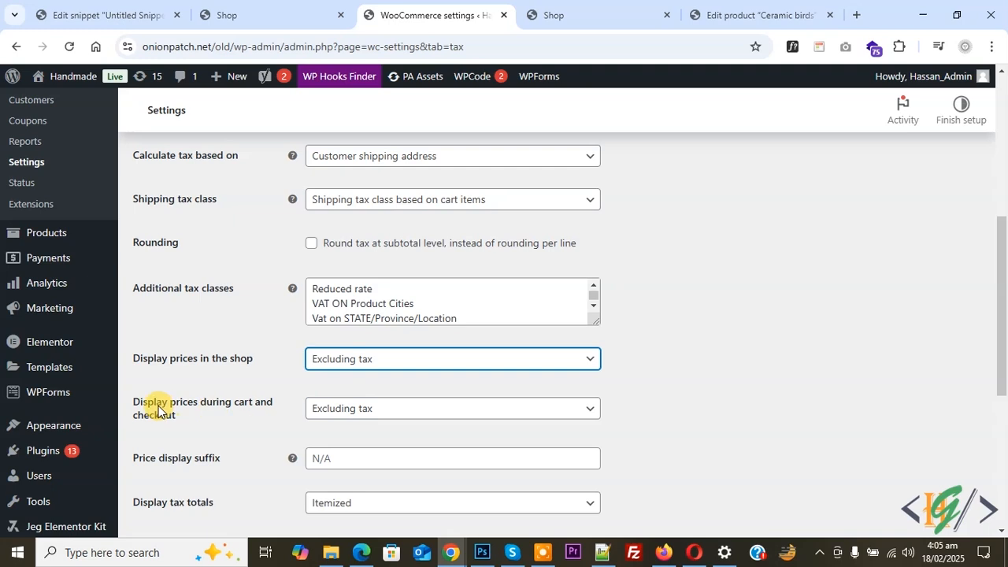
{"action": "left_click", "coordinate": [355, 415]}
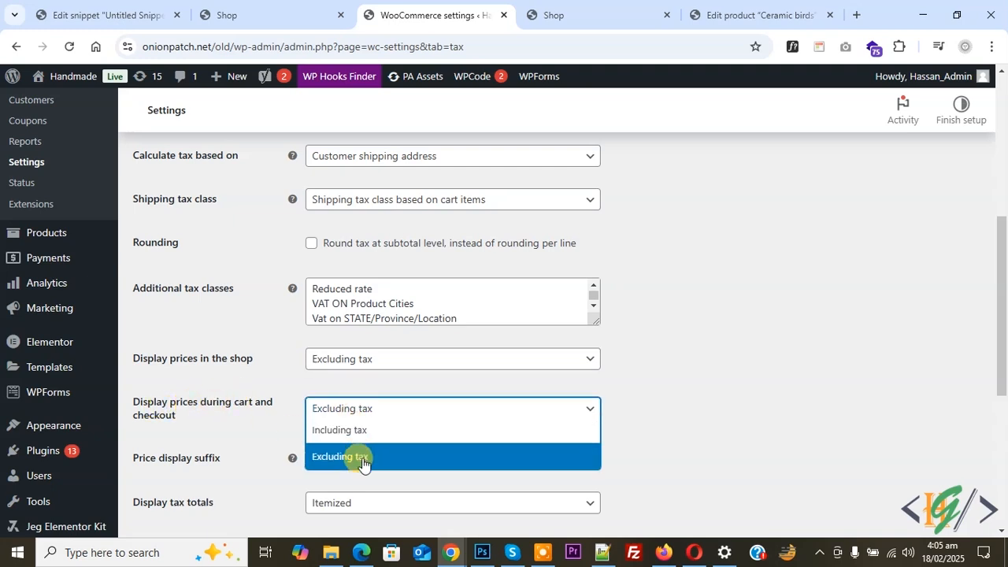
{"action": "left_click", "coordinate": [363, 458]}
Step: Set the price display suffix to "Price Including Tax: {price_including_tax}" and save the tax options
{"action": "scroll", "coordinate": [220, 382], "scroll_direction": "down", "scroll_amount": 2}
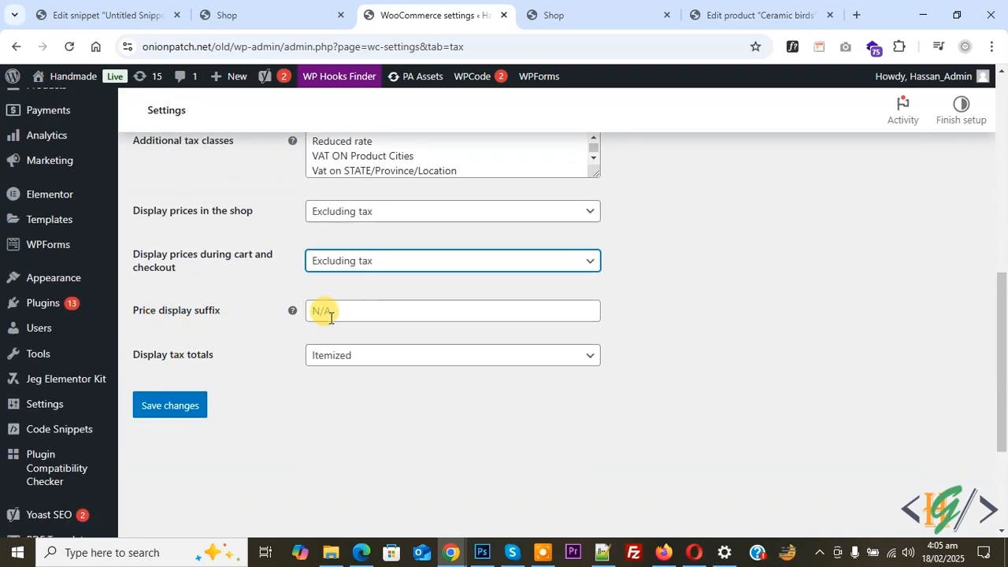
{"action": "left_click", "coordinate": [316, 310]}
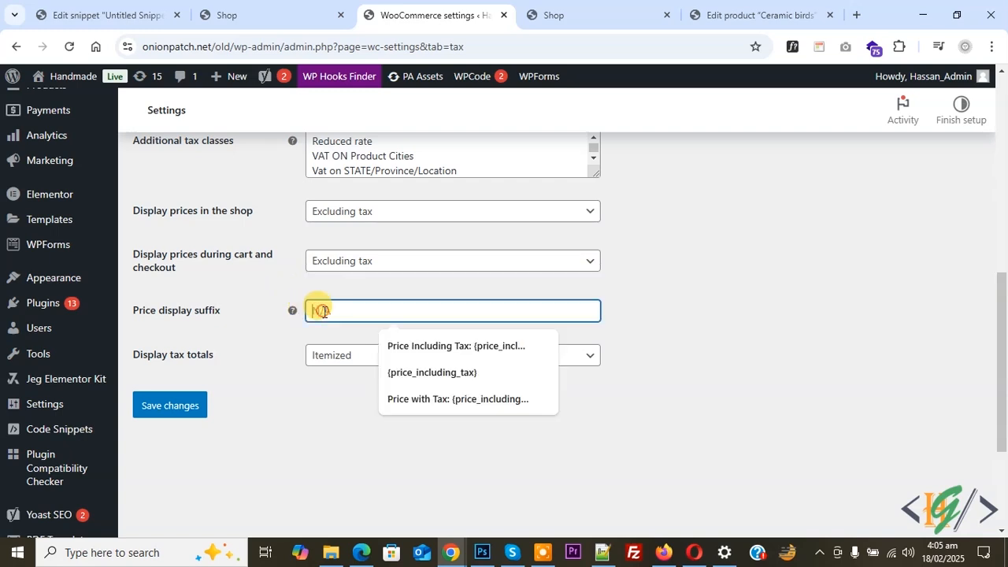
{"action": "left_click", "coordinate": [432, 343]}
{"action": "left_click_drag", "start_coordinate": [400, 311], "coordinate": [499, 314]}
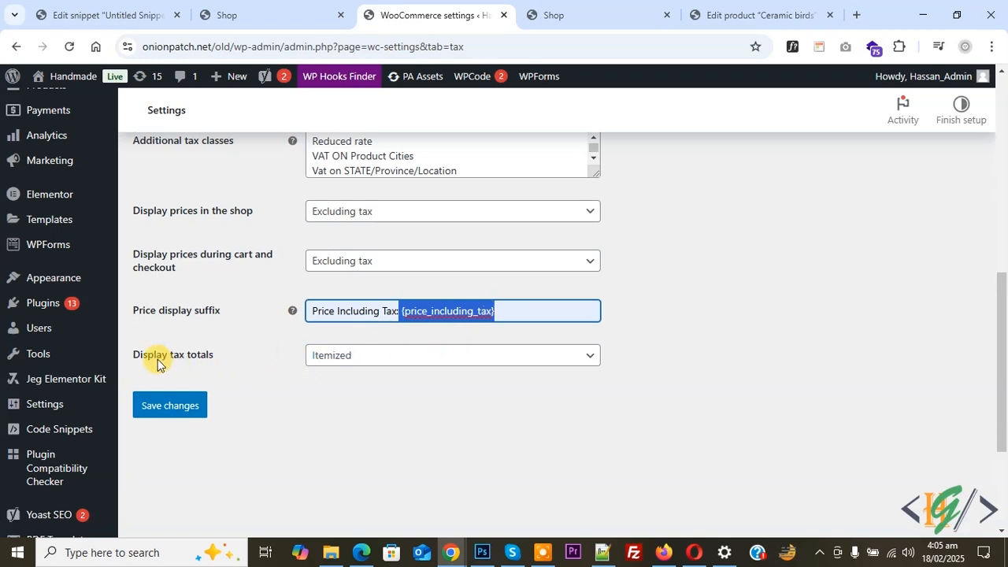
{"action": "left_click", "coordinate": [189, 408]}
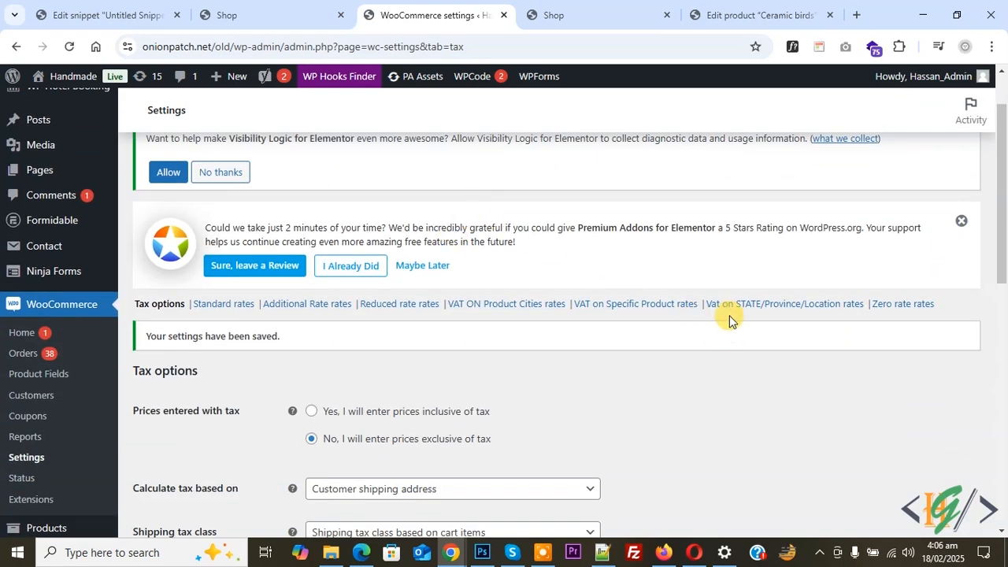
Step: Open the tax rates of the Vat on STATE/Province/Location class
{"action": "left_click", "coordinate": [792, 309]}
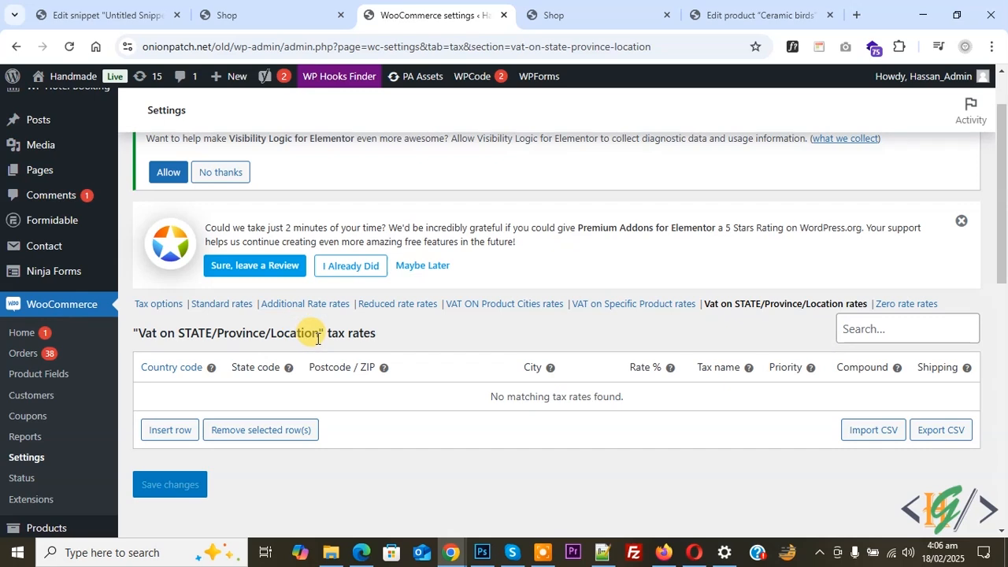
{"action": "scroll", "coordinate": [344, 303], "scroll_direction": "down", "scroll_amount": 1}
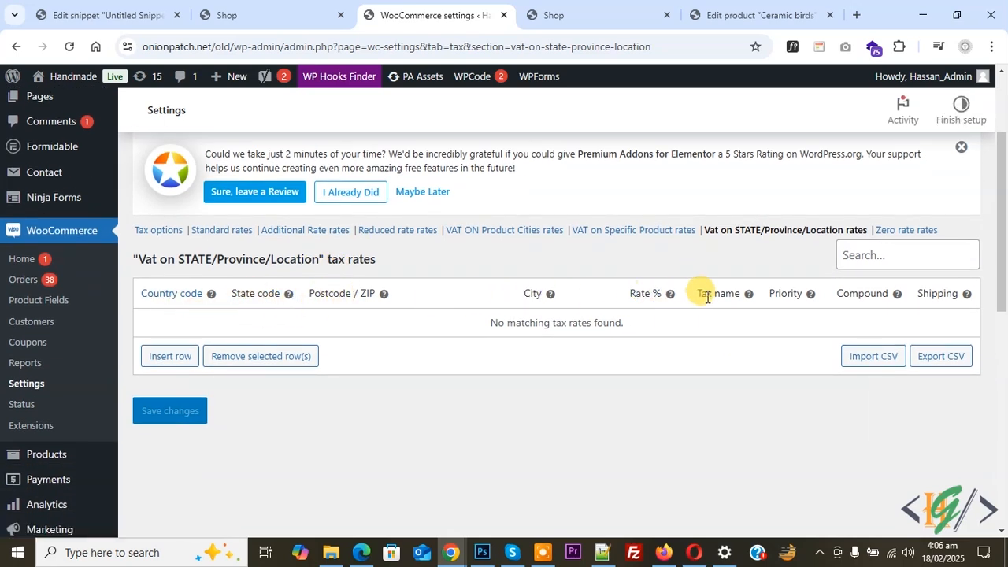
{"action": "scroll", "coordinate": [398, 134], "scroll_direction": "down", "scroll_amount": 1}
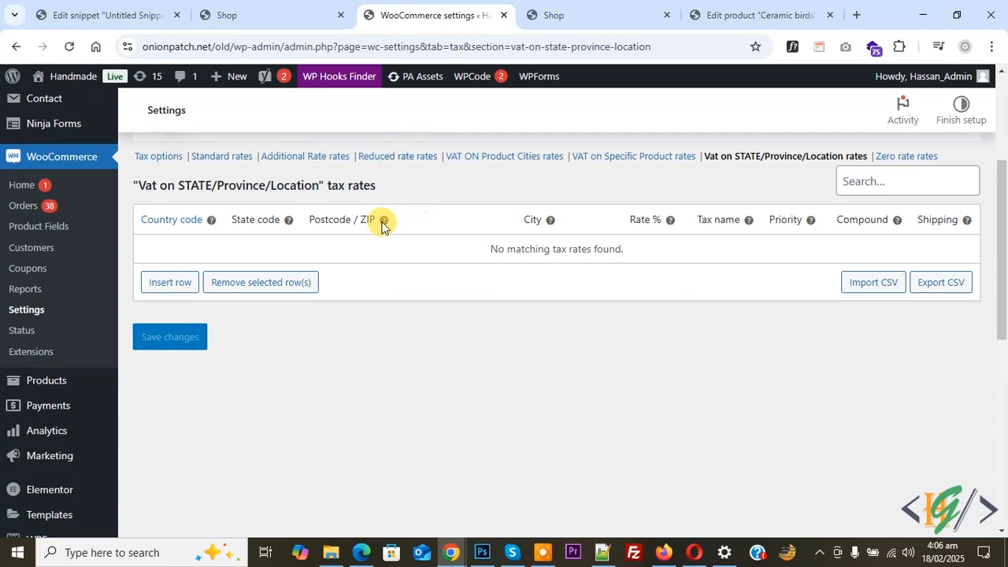
Step: Insert a tax rate row for country US and state AL with a 5% rate named "VAT on AL"
{"action": "left_click", "coordinate": [171, 283]}
{"action": "scroll", "coordinate": [222, 296], "scroll_direction": "down", "scroll_amount": 3}
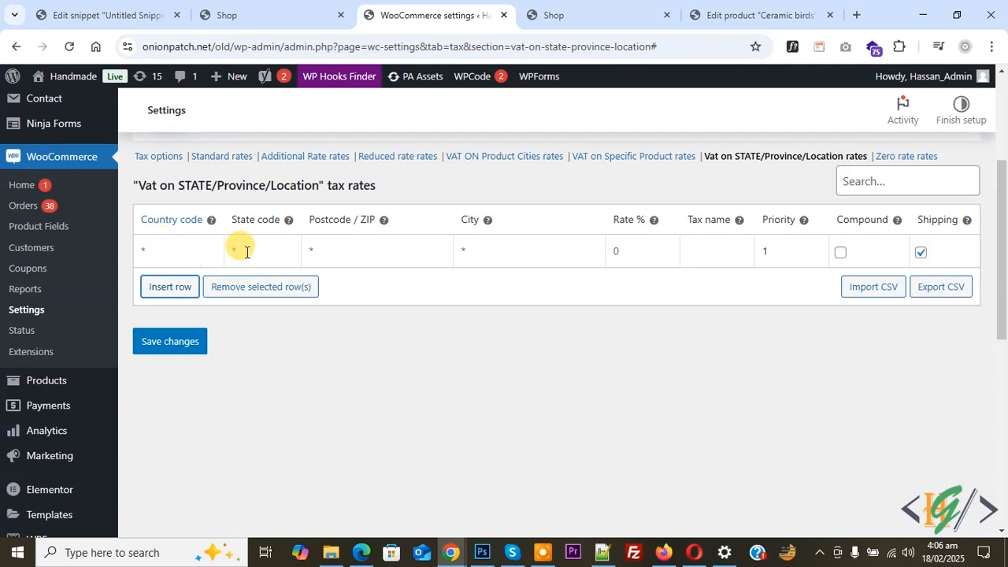
{"action": "left_click", "coordinate": [187, 251]}
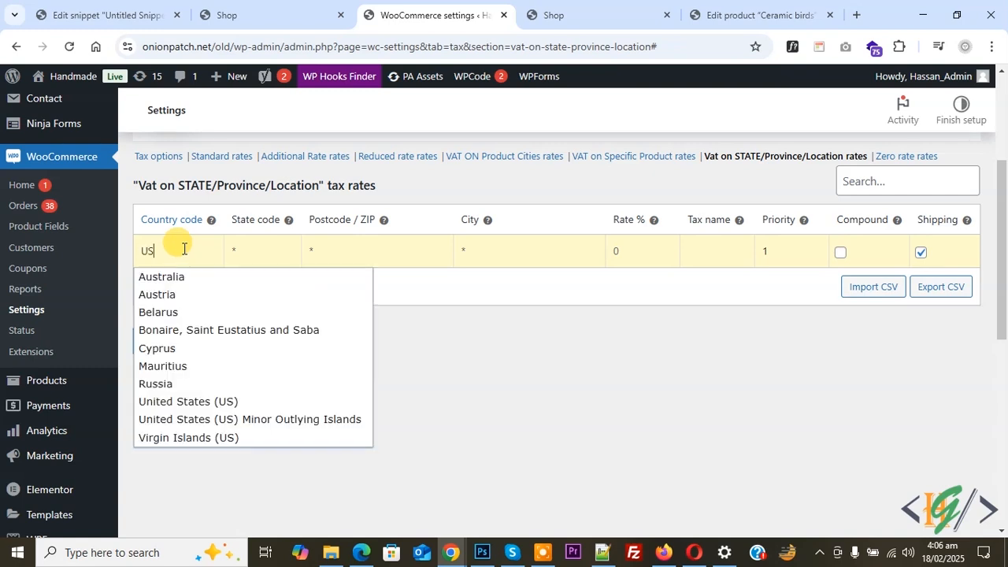
{"action": "left_click", "coordinate": [182, 402]}
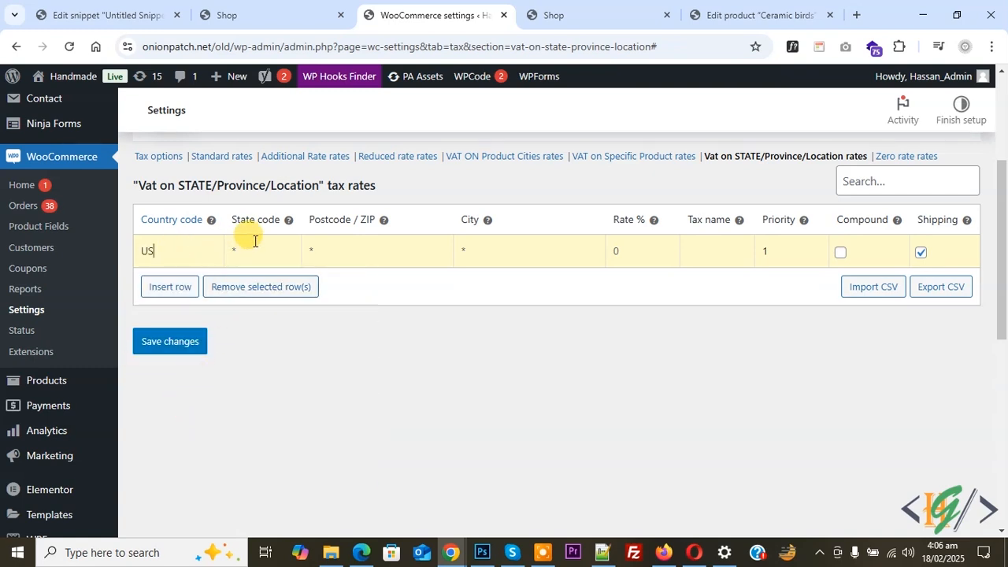
{"action": "mouse_move", "coordinate": [285, 226]}
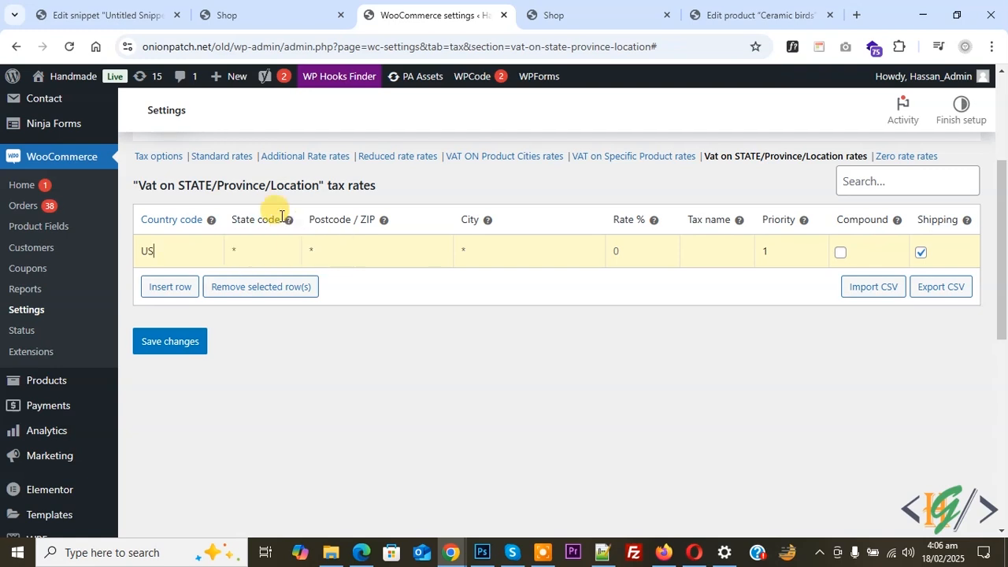
{"action": "left_click", "coordinate": [262, 254]}
{"action": "type", "text": "AL"}
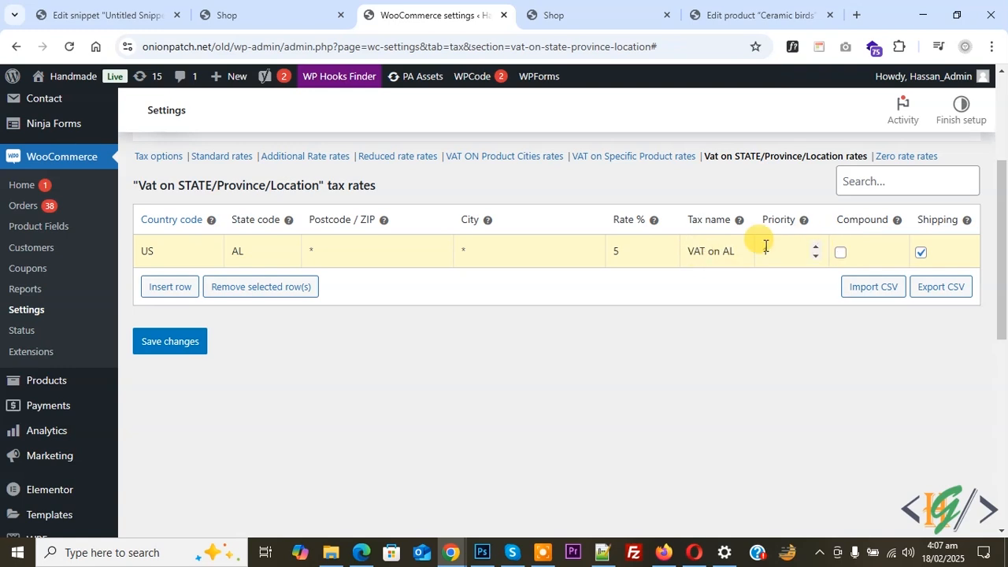
Step: Insert a second tax rate row for country GB, covering all states, with a 10% rate named "VAT"
{"action": "left_click", "coordinate": [169, 291]}
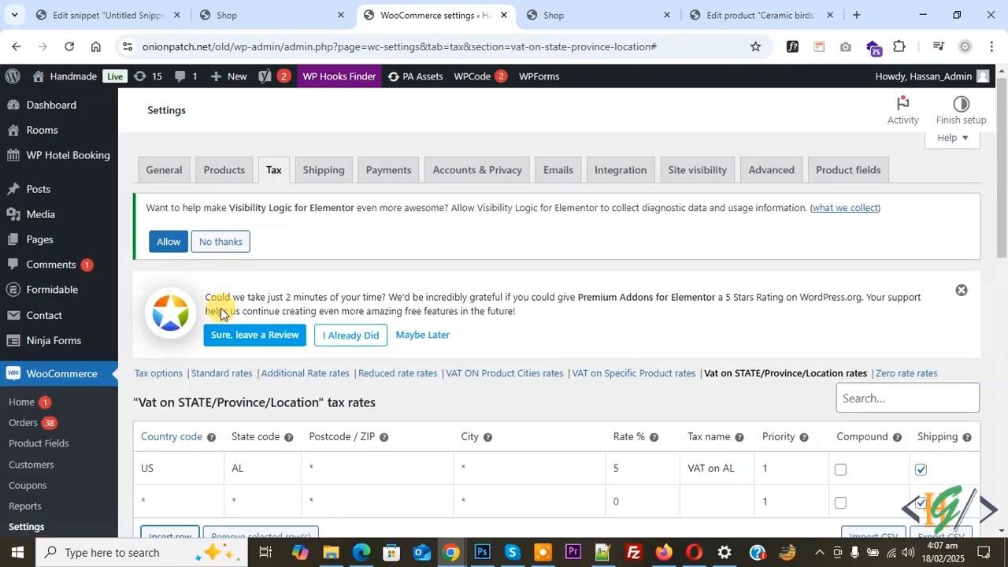
{"action": "scroll", "coordinate": [221, 313], "scroll_direction": "down", "scroll_amount": 3}
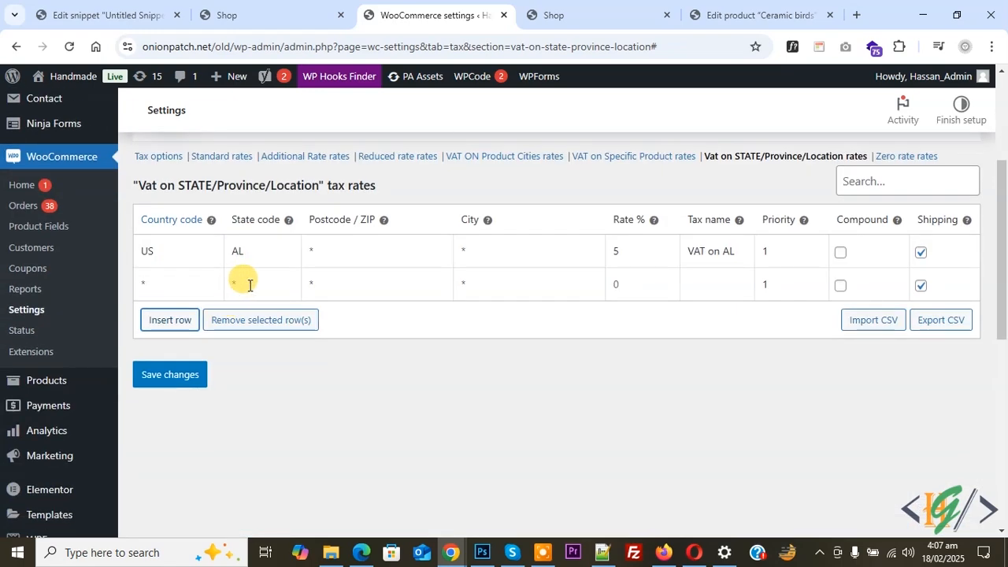
{"action": "left_click", "coordinate": [185, 287]}
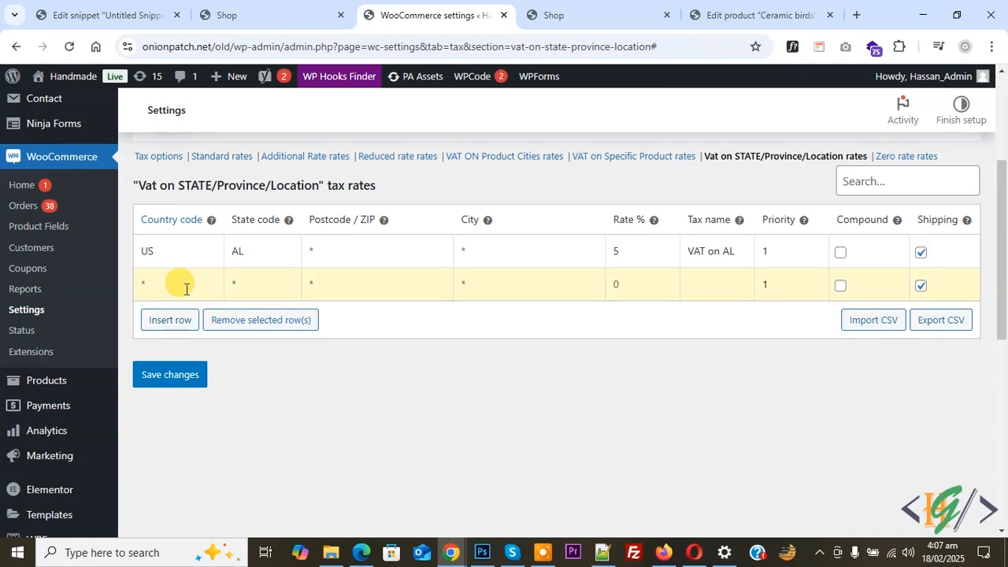
{"action": "type", "text": "UNITED"}
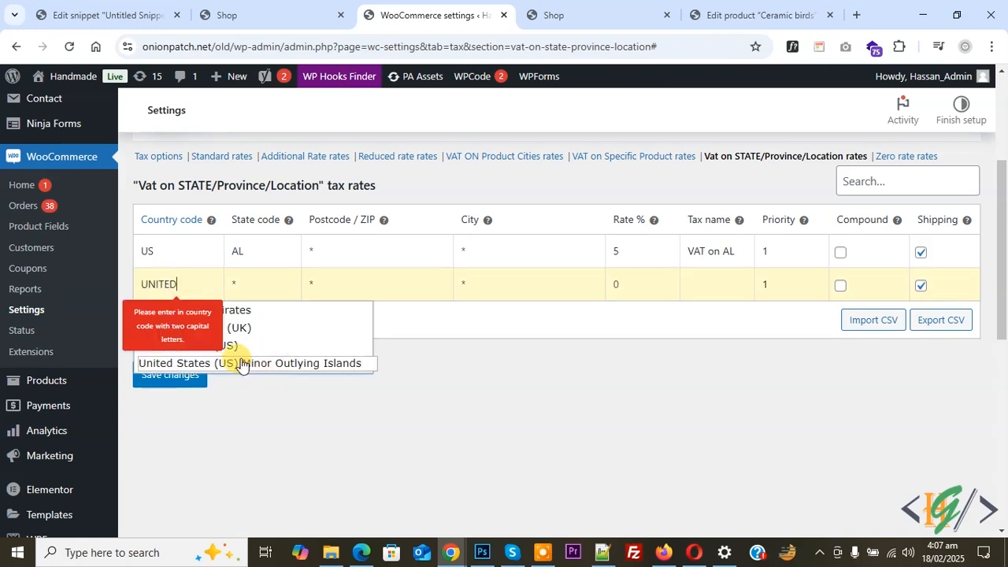
{"action": "left_click", "coordinate": [255, 327]}
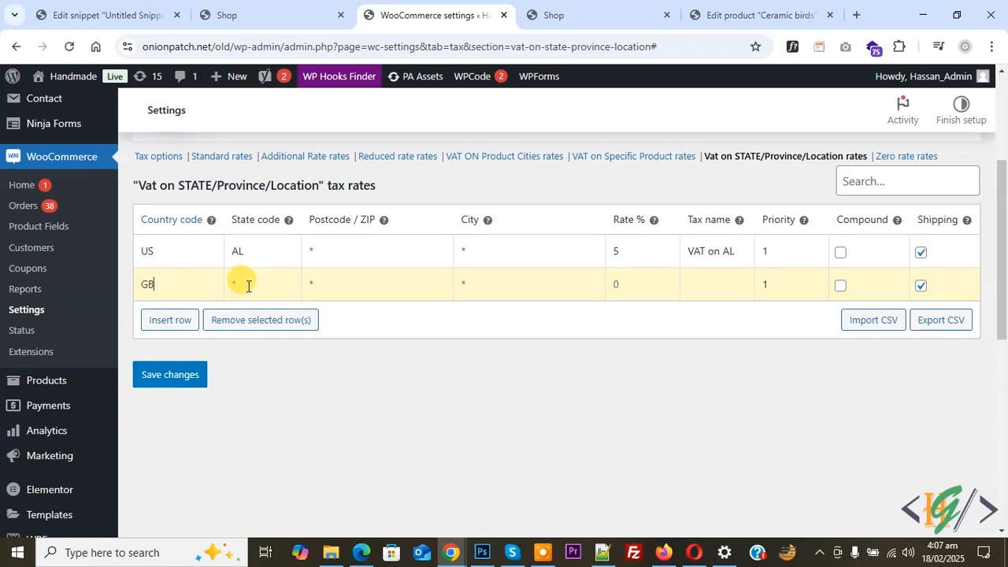
{"action": "left_click", "coordinate": [627, 287]}
{"action": "type", "text": "10"}
{"action": "left_click", "coordinate": [688, 285]}
{"action": "type", "text": "VAT"}
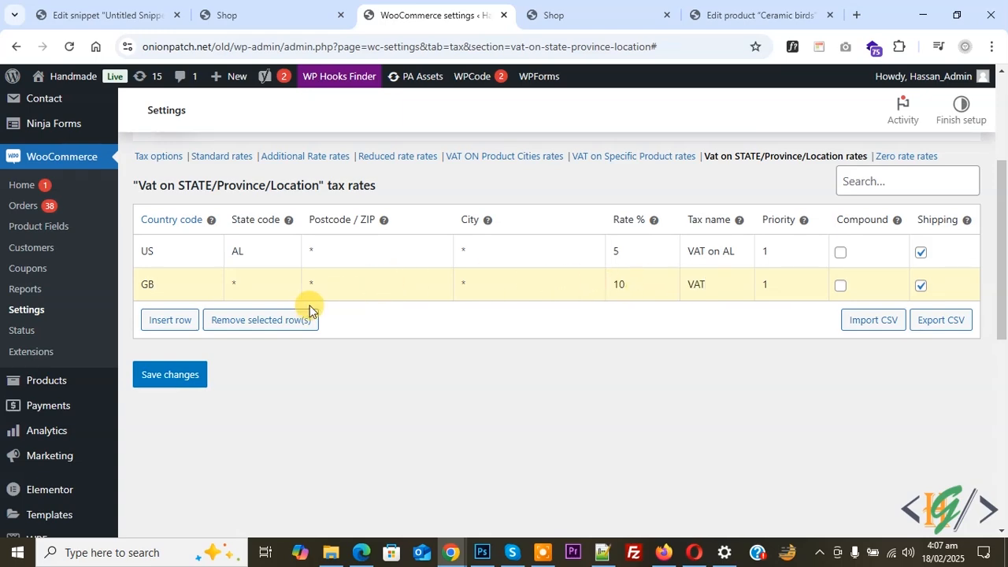
Step: Insert a tax rate row for country CA and state BC with a 20% rate named "VAT on BC"
{"action": "left_click", "coordinate": [176, 320]}
{"action": "left_click", "coordinate": [181, 313]}
{"action": "type", "text": "CANADA"}
{"action": "key", "text": "BackSpace"}
{"action": "key", "text": "BackSpace"}
{"action": "key", "text": "BackSpace"}
{"action": "key", "text": "BackSpace"}
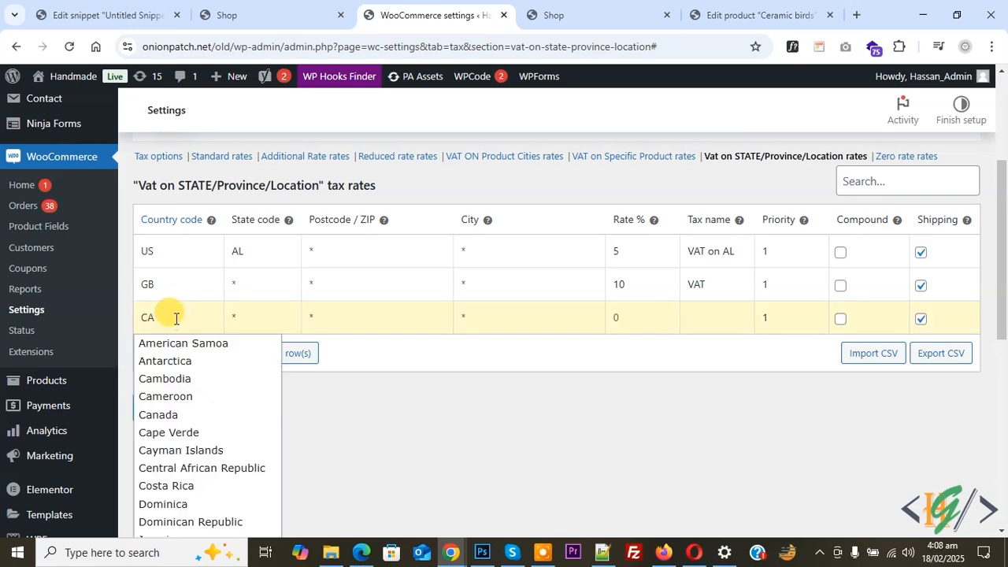
{"action": "scroll", "coordinate": [167, 418], "scroll_direction": "down", "scroll_amount": 1}
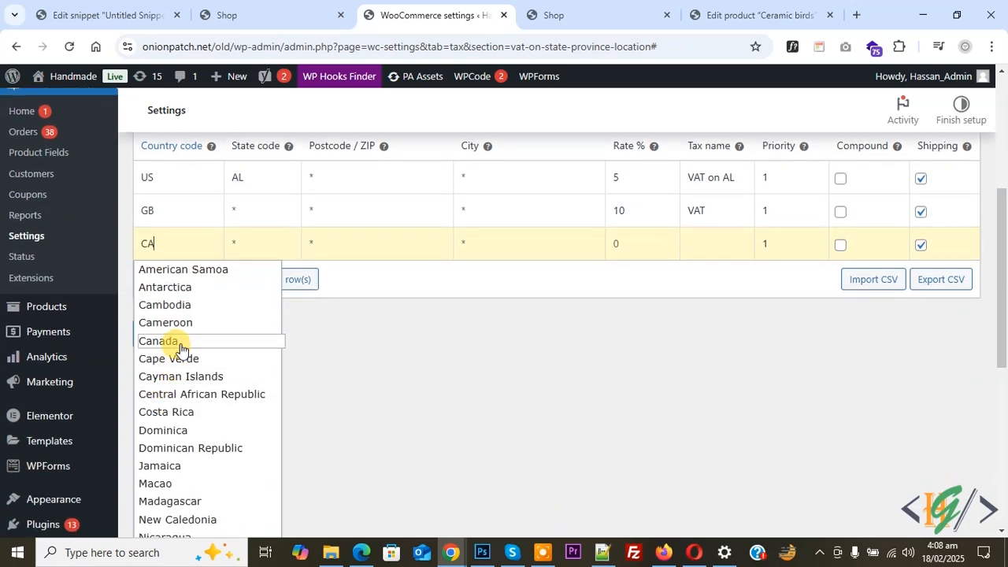
{"action": "left_click", "coordinate": [180, 343]}
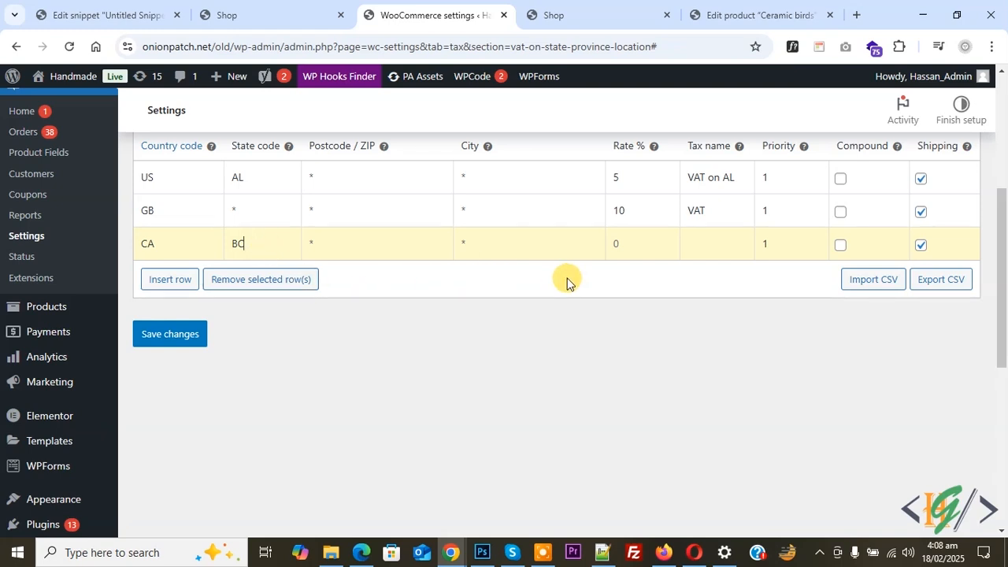
{"action": "left_click", "coordinate": [596, 243]}
{"action": "type", "text": "2"}
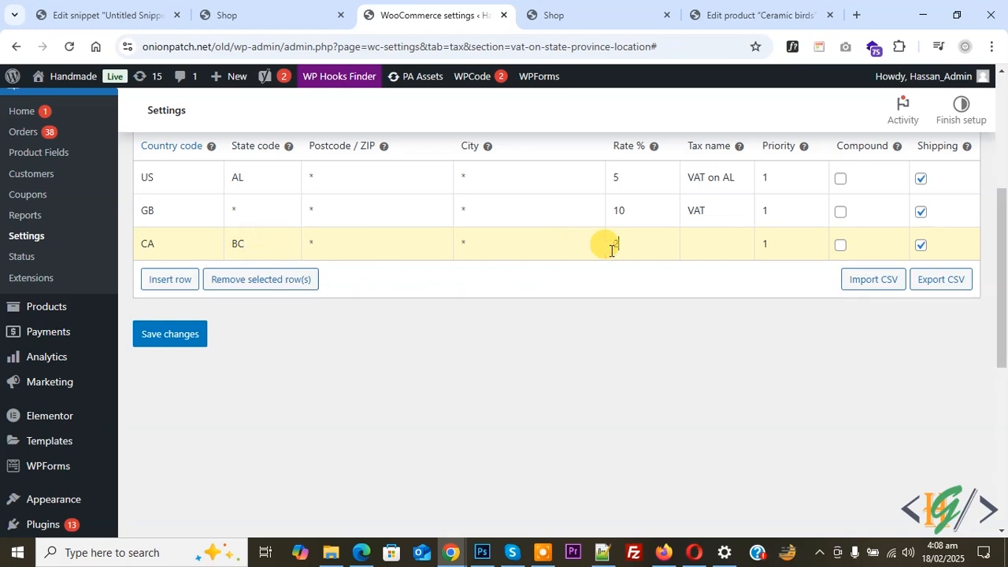
{"action": "type", "text": "0"}
{"action": "left_click", "coordinate": [687, 246]}
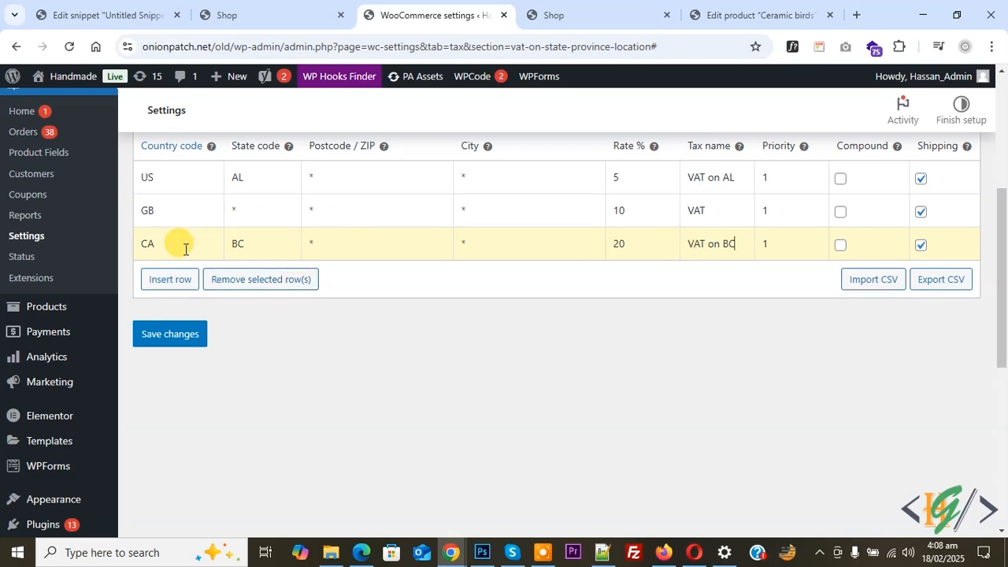
Step: Insert a tax rate row for country PK and state PB with a 30% rate named "TAX", and save the tax rates
{"action": "left_click", "coordinate": [183, 281]}
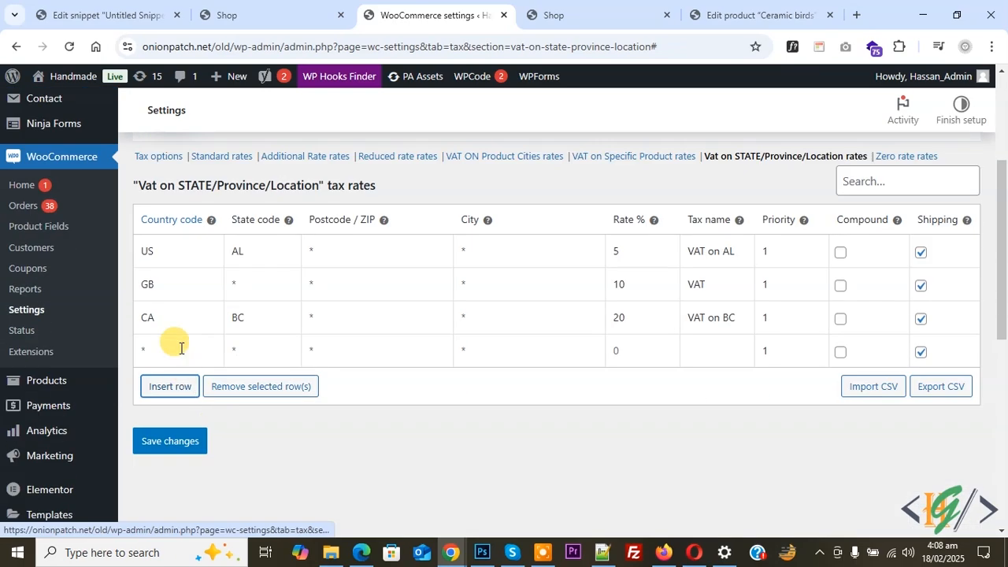
{"action": "left_click", "coordinate": [180, 347]}
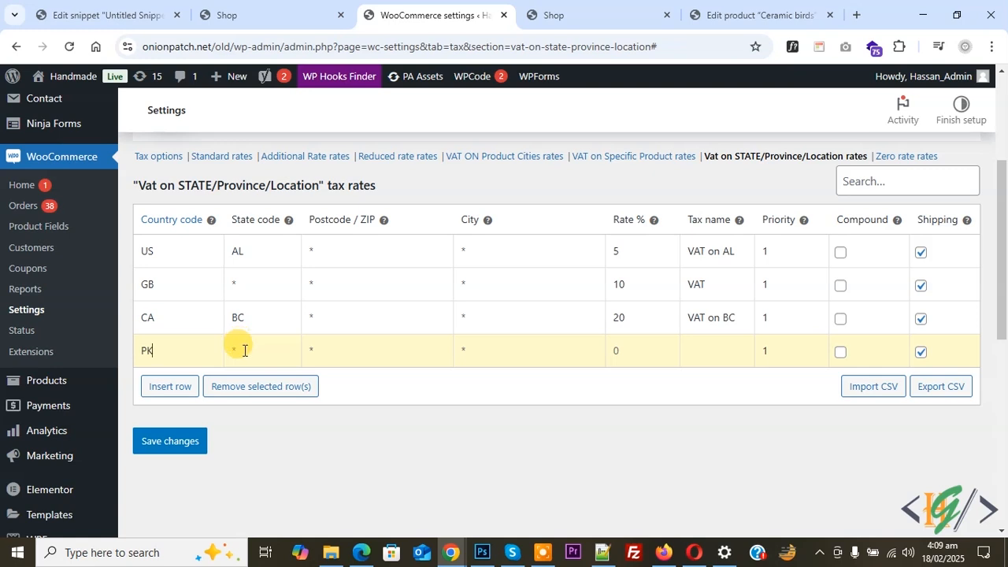
{"action": "type", "text": "PB"}
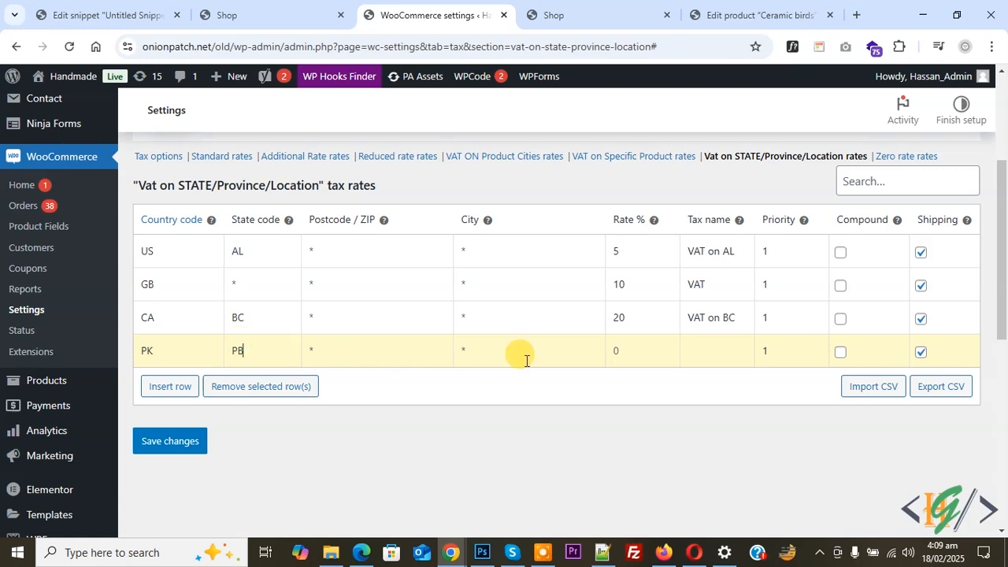
{"action": "left_click", "coordinate": [618, 352]}
{"action": "type", "text": "30"}
{"action": "left_click", "coordinate": [696, 359]}
{"action": "type", "text": "TAX"}
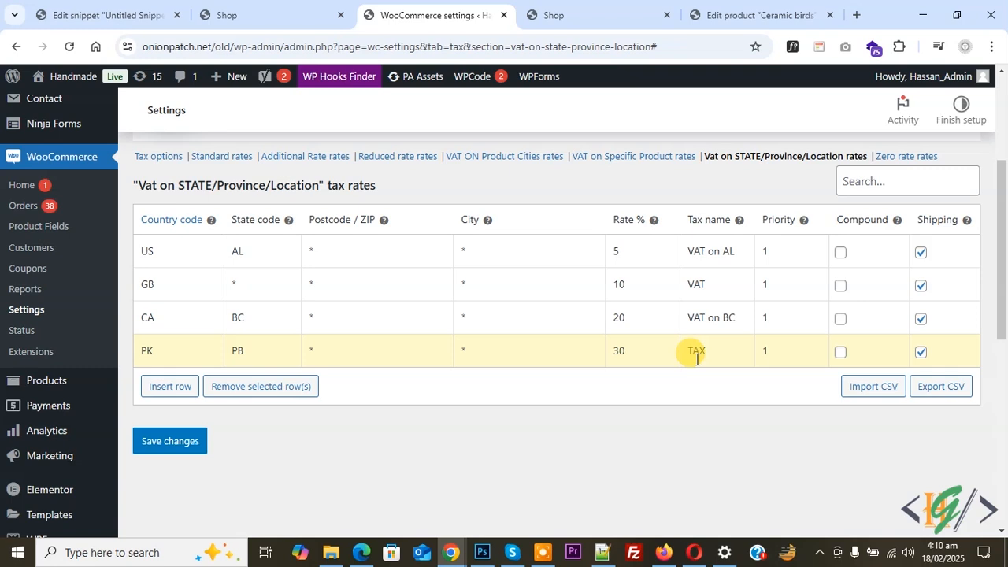
{"action": "left_click", "coordinate": [170, 440]}
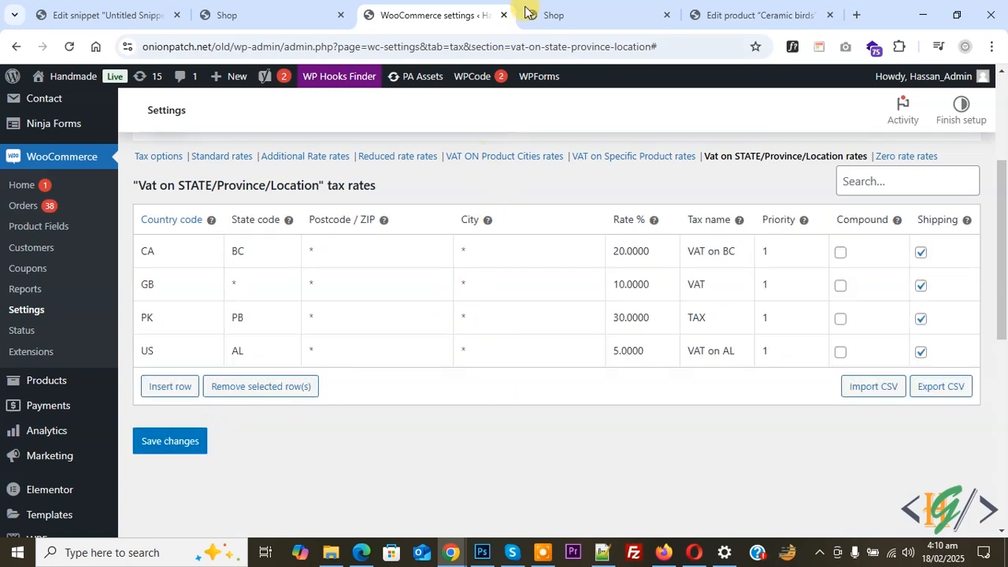
Step: Open the Book Digital Virtual product from the shop and open its edit page in a new browser tab
{"action": "key", "text": "ctrl+Tab"}
{"action": "left_click", "coordinate": [200, 386]}
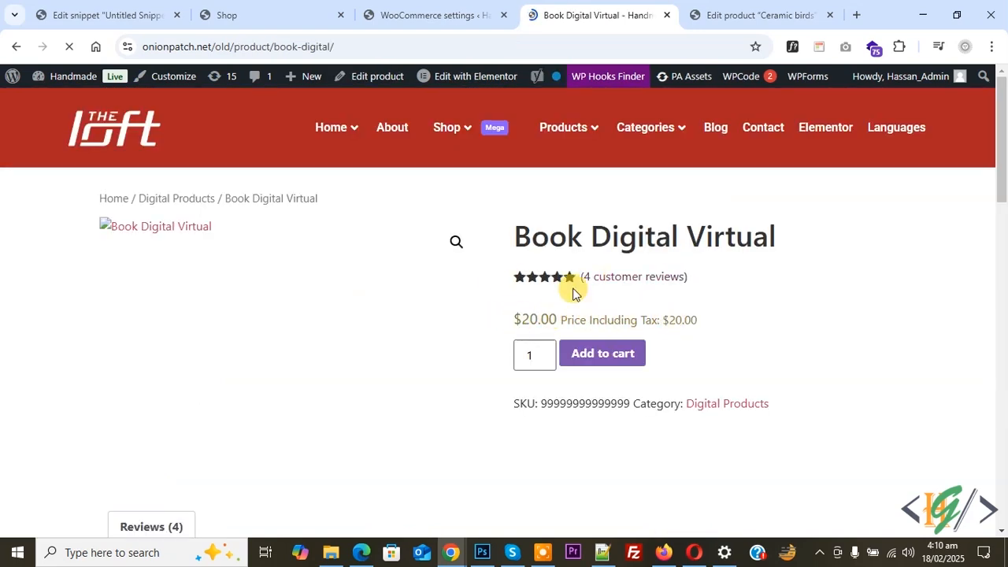
{"action": "left_click", "coordinate": [440, 15]}
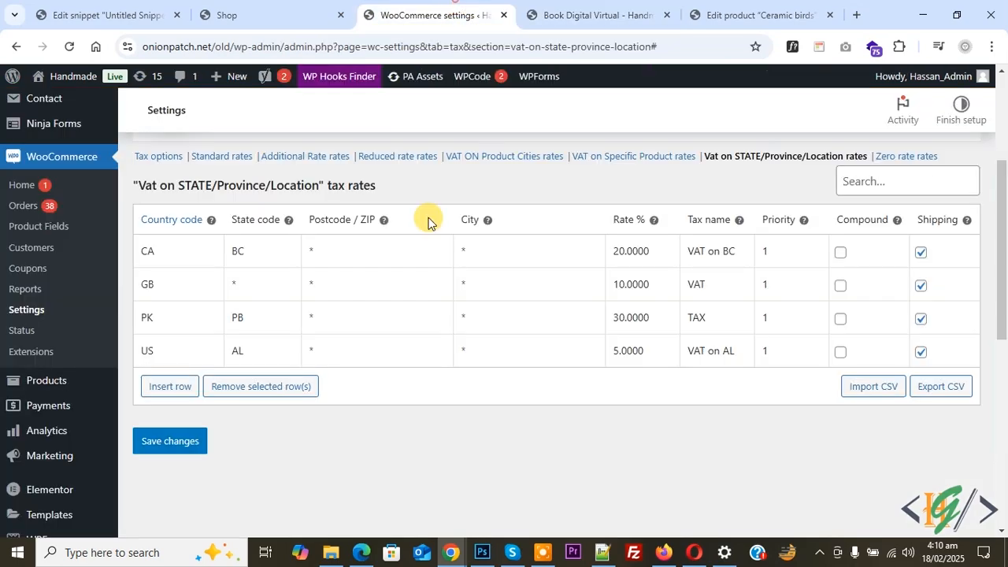
{"action": "left_click", "coordinate": [630, 11]}
{"action": "right_click", "coordinate": [383, 76]}
{"action": "left_click", "coordinate": [427, 90]}
{"action": "left_click", "coordinate": [622, 15]}
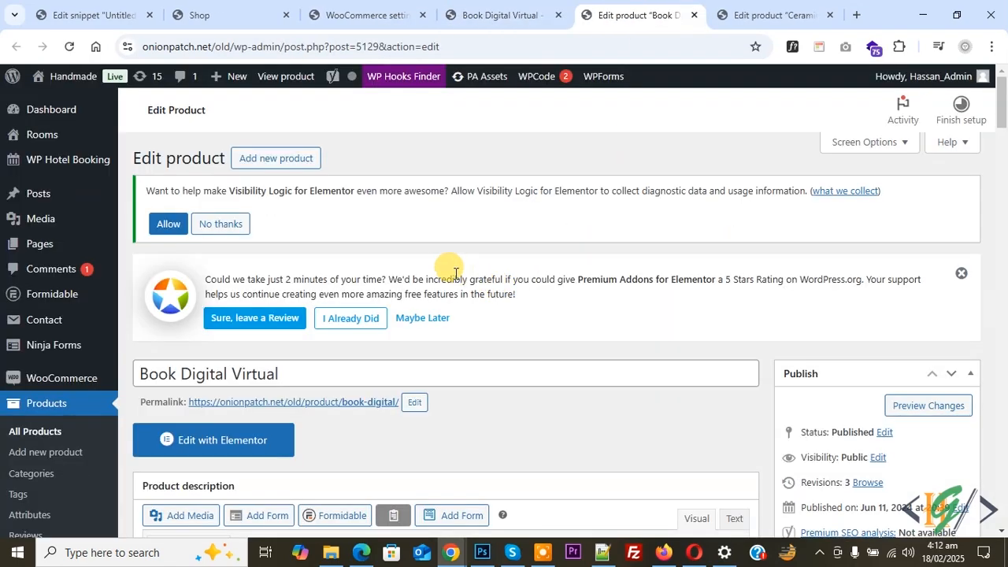
Step: Keep the product's tax status Taxable, set its tax class to Vat on STATE/Province/Location, and update the product
{"action": "scroll", "coordinate": [302, 247], "scroll_direction": "down", "scroll_amount": 6}
{"action": "scroll", "coordinate": [303, 246], "scroll_direction": "down", "scroll_amount": 15}
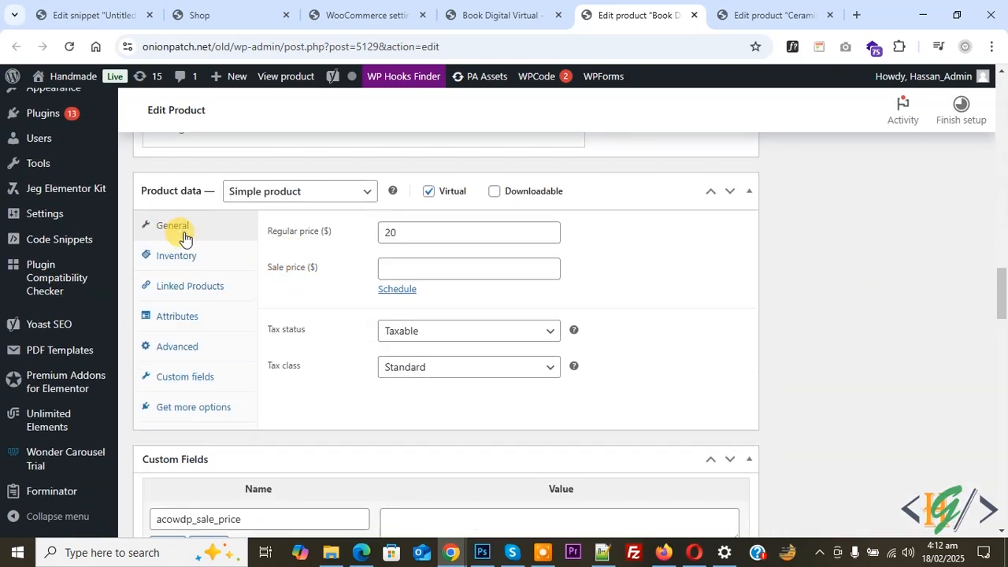
{"action": "left_click", "coordinate": [398, 332]}
{"action": "left_click", "coordinate": [400, 349]}
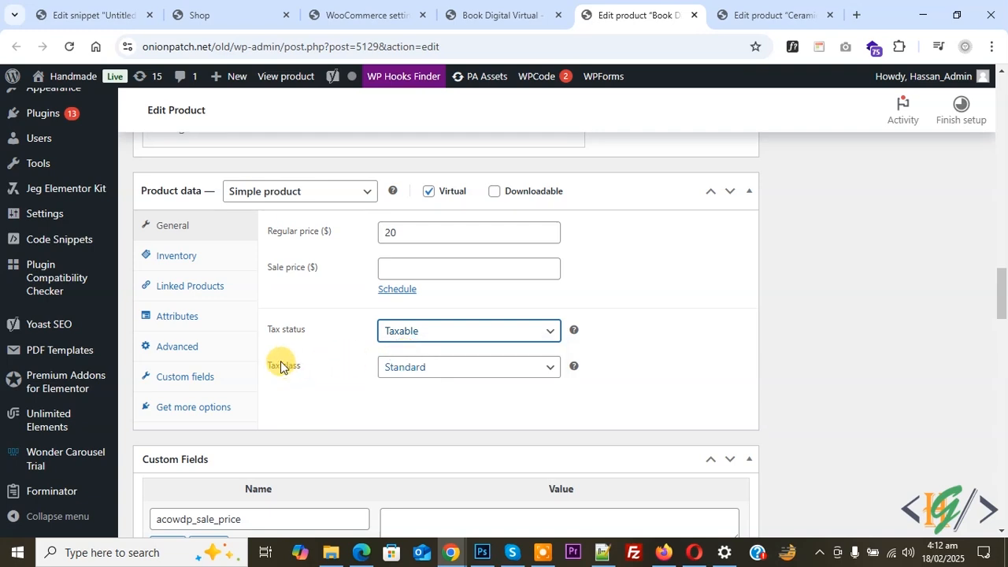
{"action": "left_click", "coordinate": [386, 367]}
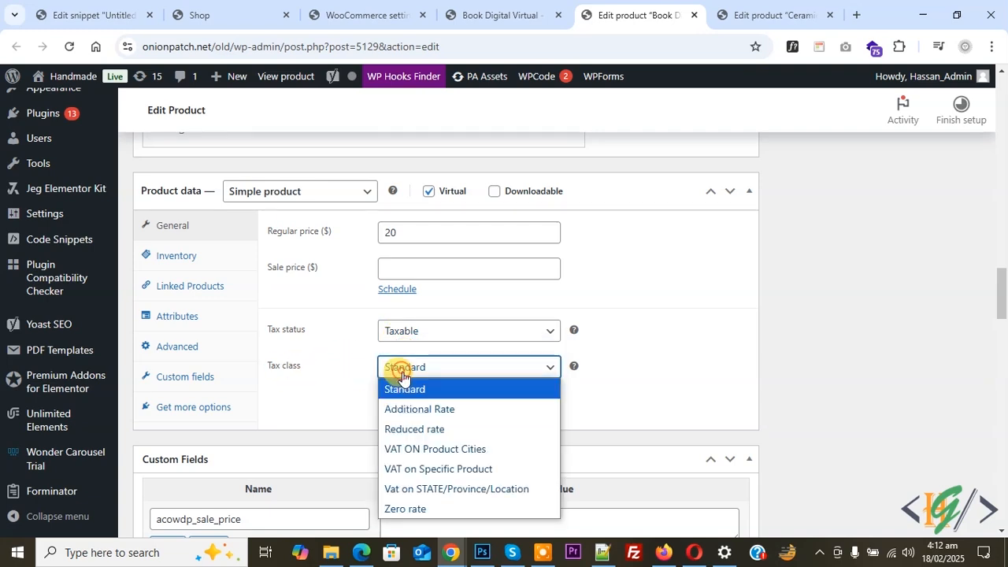
{"action": "left_click", "coordinate": [444, 489]}
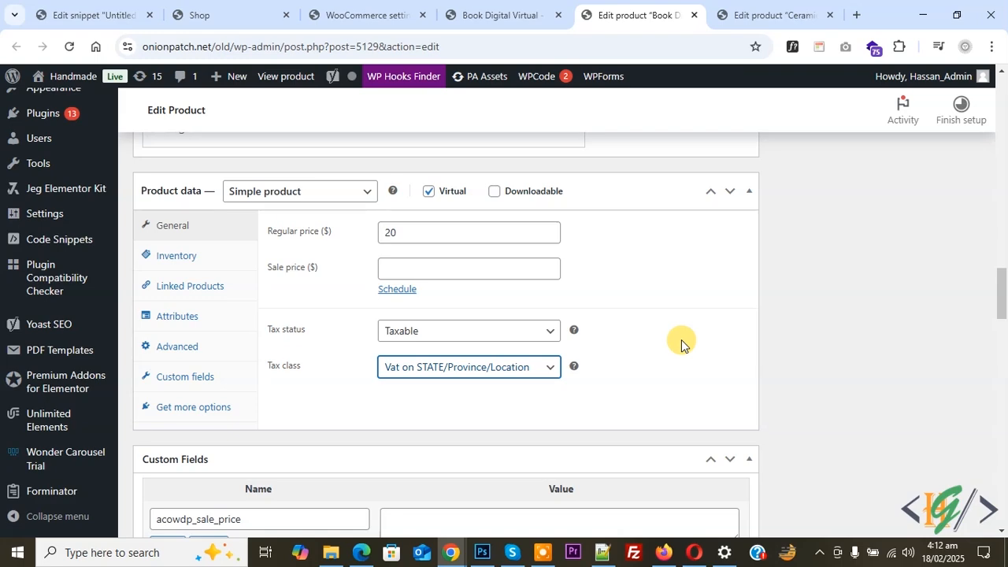
{"action": "scroll", "coordinate": [958, 280], "scroll_direction": "up", "scroll_amount": 8}
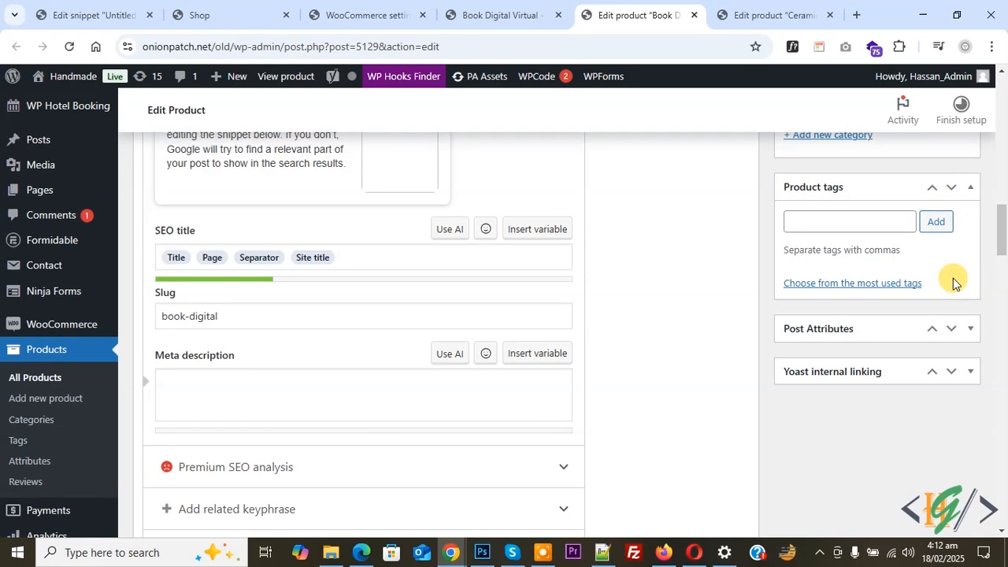
{"action": "scroll", "coordinate": [953, 282], "scroll_direction": "up", "scroll_amount": 10}
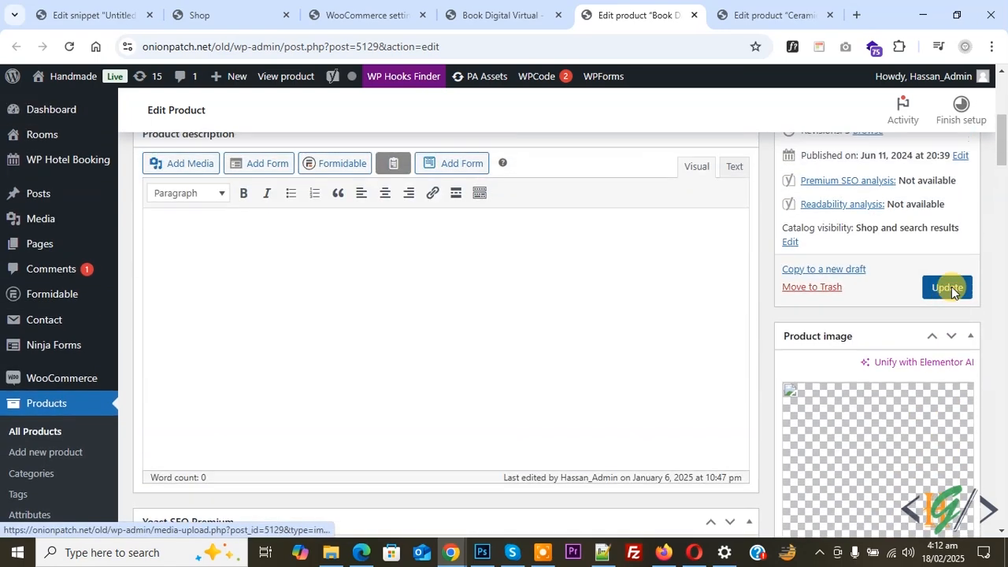
{"action": "scroll", "coordinate": [950, 288], "scroll_direction": "up", "scroll_amount": 1}
{"action": "left_click", "coordinate": [950, 341]}
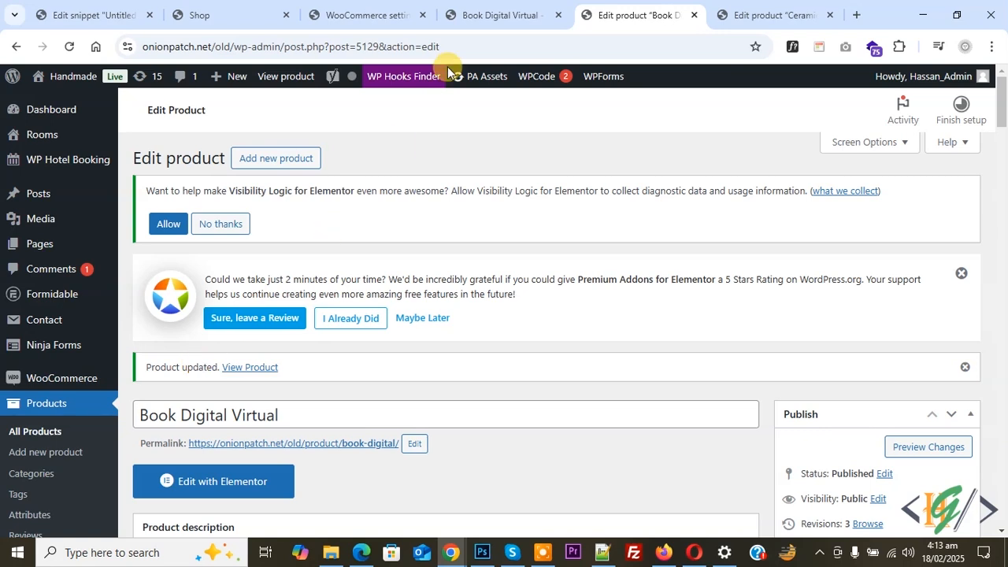
Step: Reload the Book Digital Virtual product page, add the product to the cart, and proceed from the cart to checkout
{"action": "key", "text": "ctrl+shift+Tab"}
{"action": "left_click", "coordinate": [69, 46]}
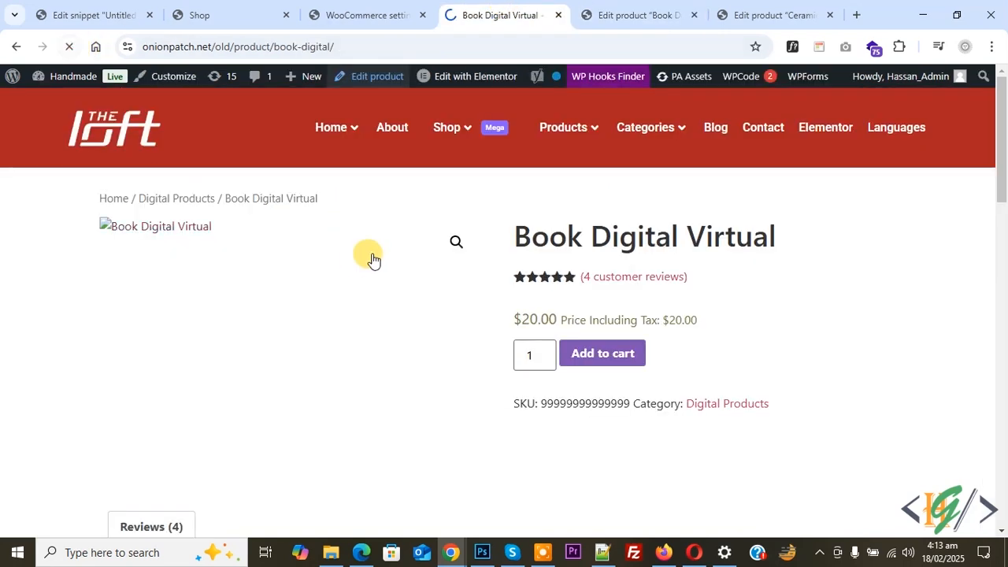
{"action": "left_click", "coordinate": [592, 351]}
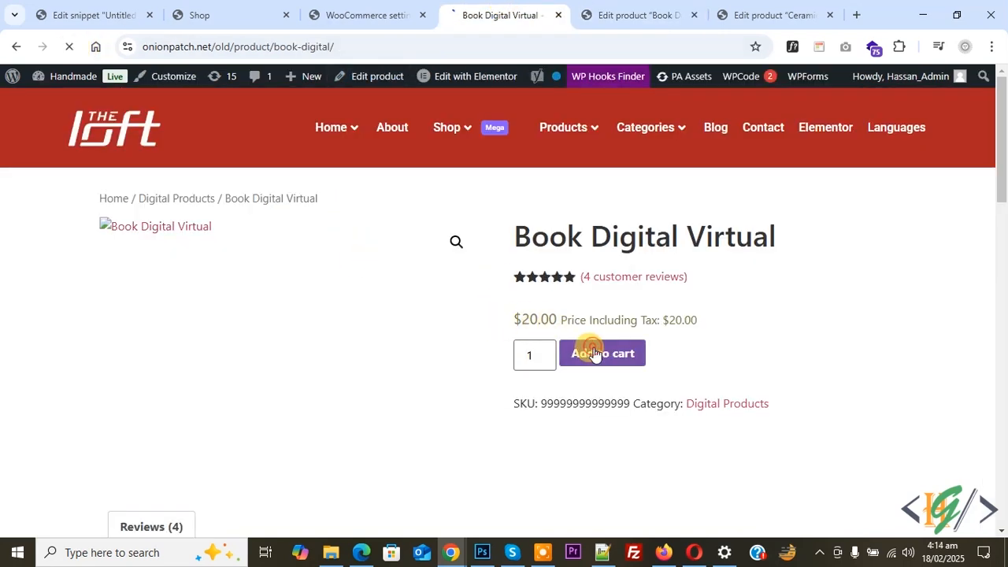
{"action": "left_click", "coordinate": [841, 246]}
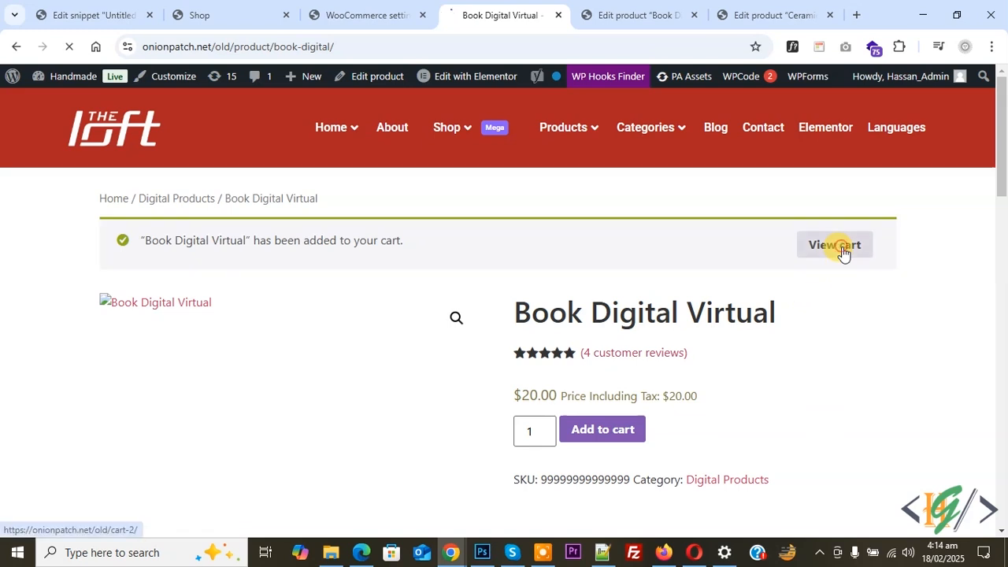
{"action": "scroll", "coordinate": [378, 236], "scroll_direction": "down", "scroll_amount": 1}
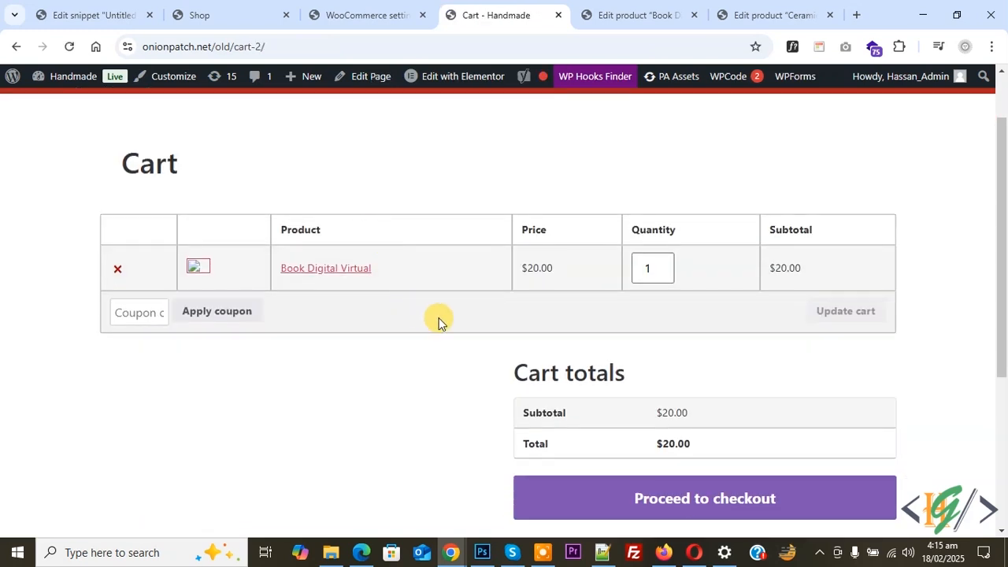
{"action": "left_click", "coordinate": [657, 504]}
Step: Set the billing country to United States (US) and the state to Alabama, and check the tax line in the order summary
{"action": "scroll", "coordinate": [378, 249], "scroll_direction": "down", "scroll_amount": 4}
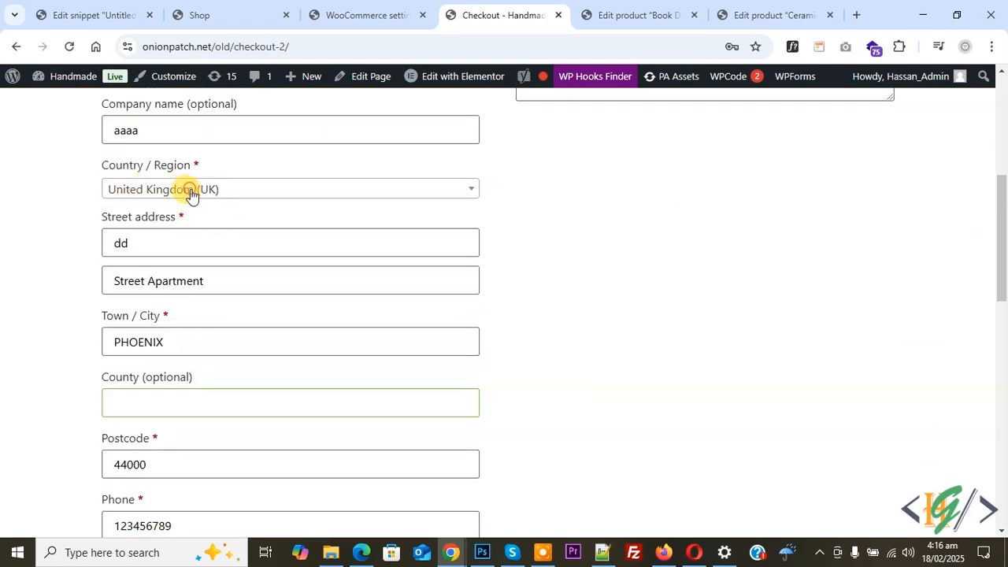
{"action": "left_click", "coordinate": [192, 191]}
{"action": "left_click", "coordinate": [184, 319]}
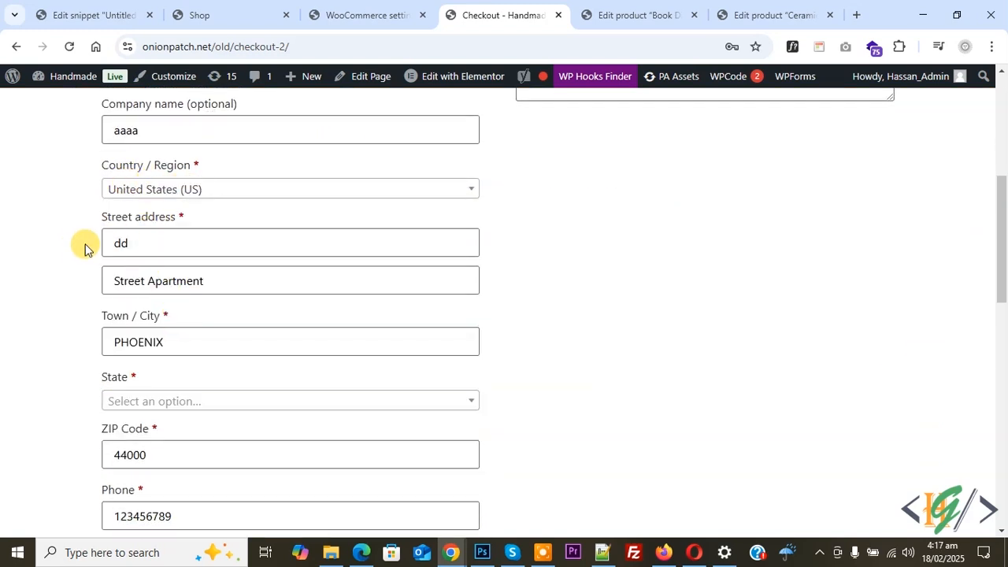
{"action": "scroll", "coordinate": [73, 249], "scroll_direction": "down", "scroll_amount": 1}
{"action": "left_click", "coordinate": [149, 331]}
{"action": "left_click", "coordinate": [68, 317]}
{"action": "left_click", "coordinate": [117, 322]}
{"action": "left_click", "coordinate": [134, 375]}
{"action": "scroll", "coordinate": [71, 281], "scroll_direction": "down", "scroll_amount": 4}
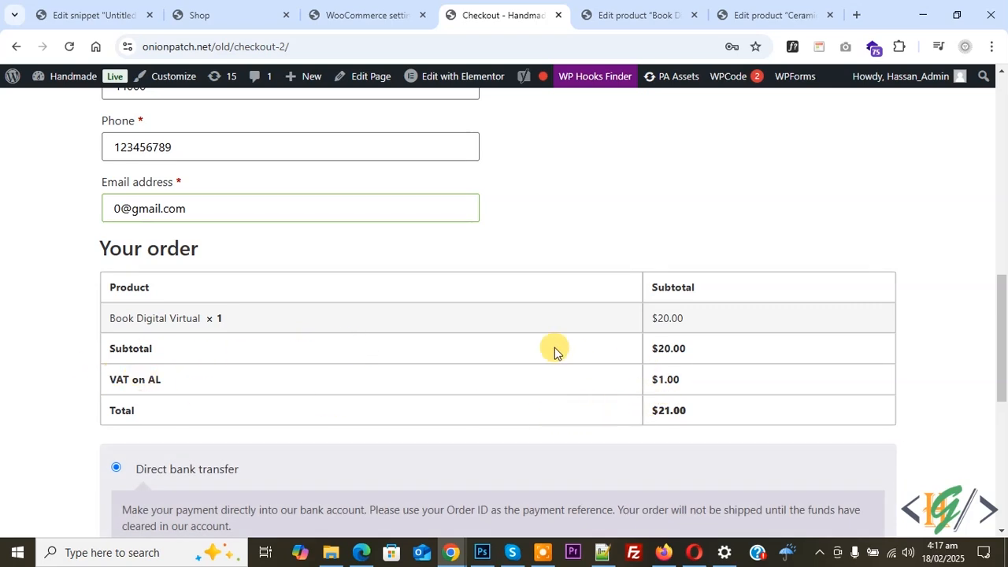
Step: Change the billing country to Canada and the province to British Columbia, and check the order summary for tax
{"action": "scroll", "coordinate": [554, 347], "scroll_direction": "up", "scroll_amount": 6}
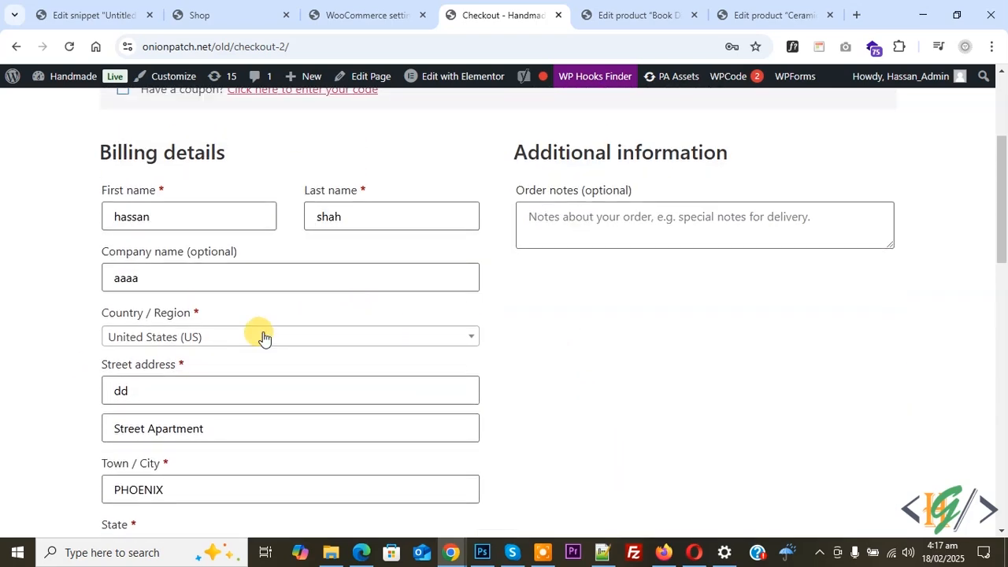
{"action": "left_click", "coordinate": [263, 337]}
{"action": "left_click", "coordinate": [238, 357]}
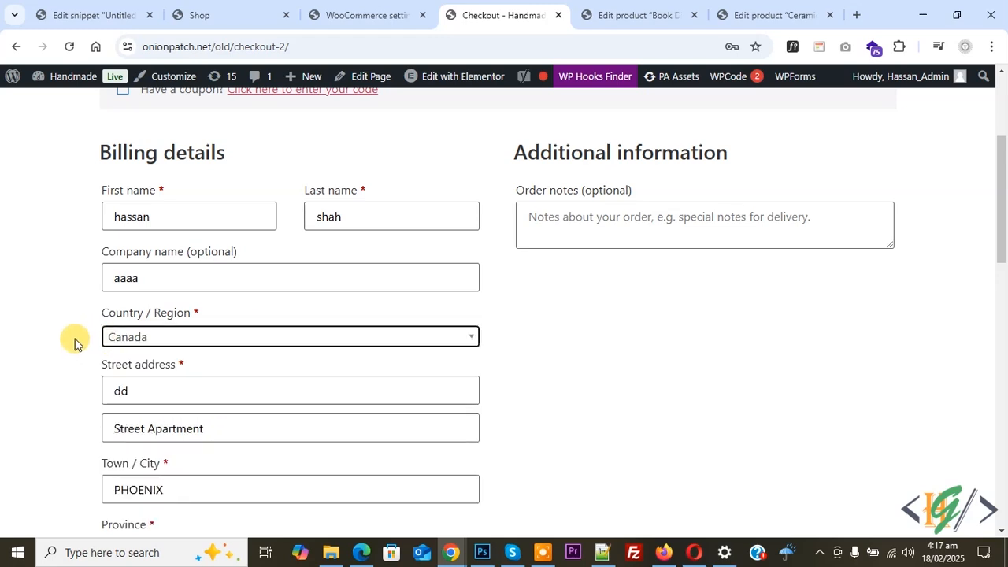
{"action": "scroll", "coordinate": [75, 343], "scroll_direction": "down", "scroll_amount": 2}
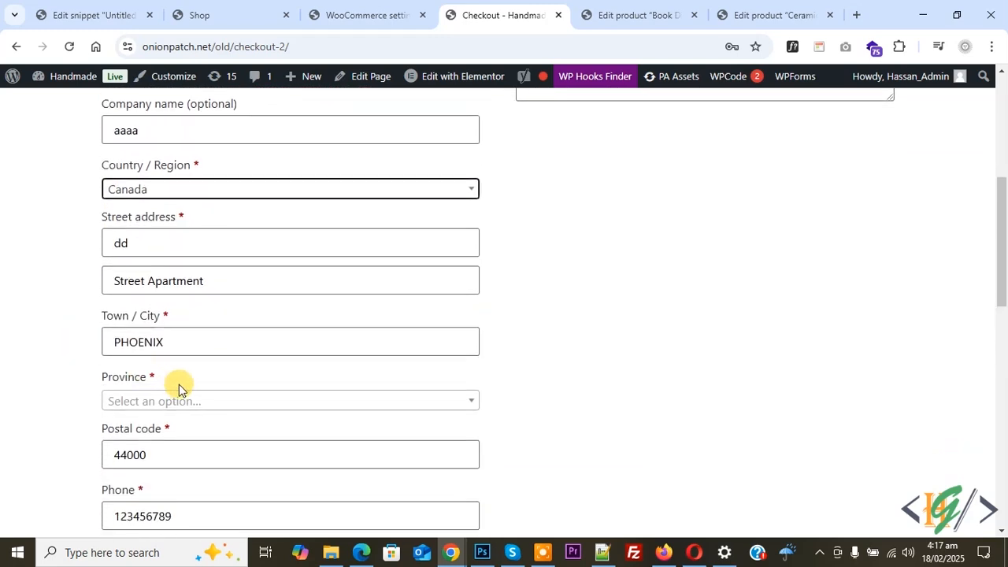
{"action": "left_click", "coordinate": [180, 399]}
{"action": "left_click", "coordinate": [169, 290]}
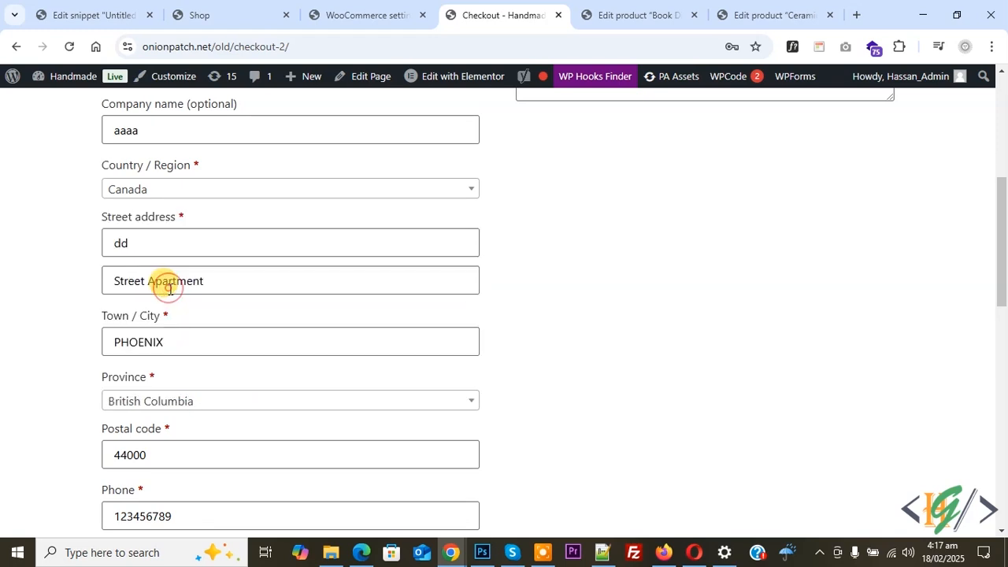
{"action": "scroll", "coordinate": [252, 348], "scroll_direction": "down", "scroll_amount": 6}
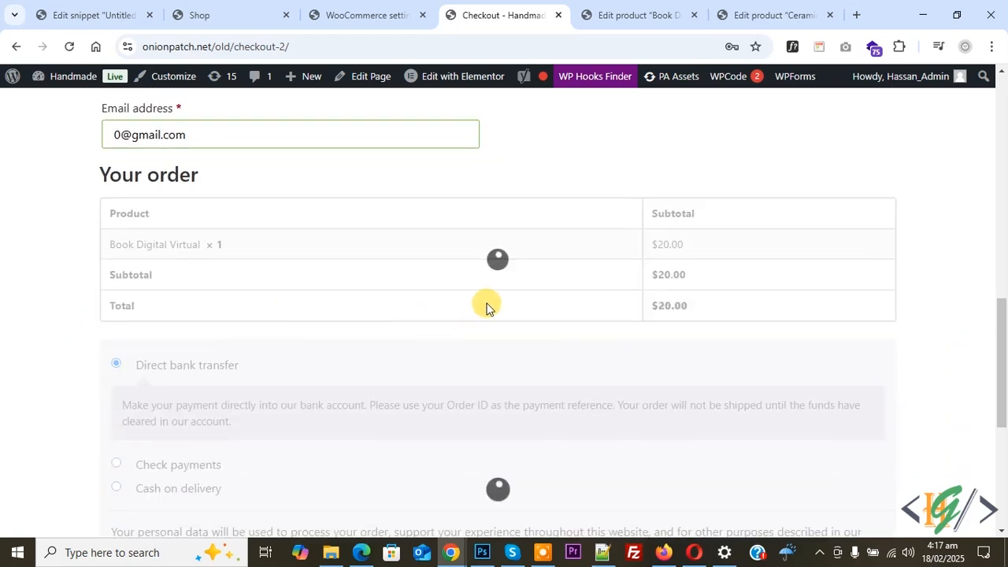